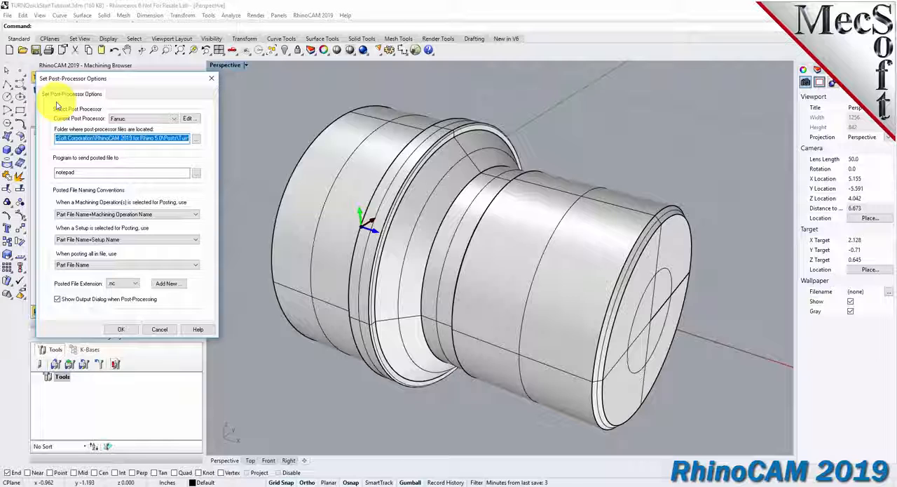
# Set the post-processor to Fanuc with .nc as the posted file extension and accept the options.
pyautogui.click(174, 119)
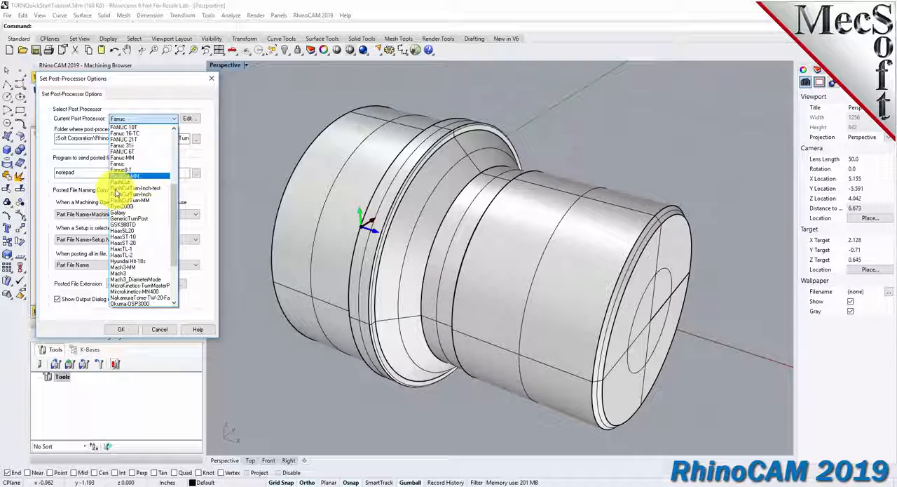
pyautogui.click(121, 164)
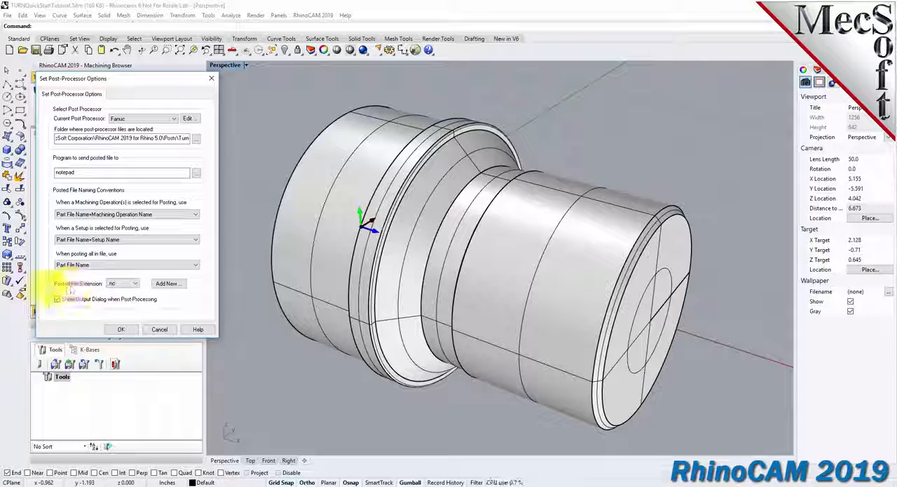
pyautogui.click(136, 285)
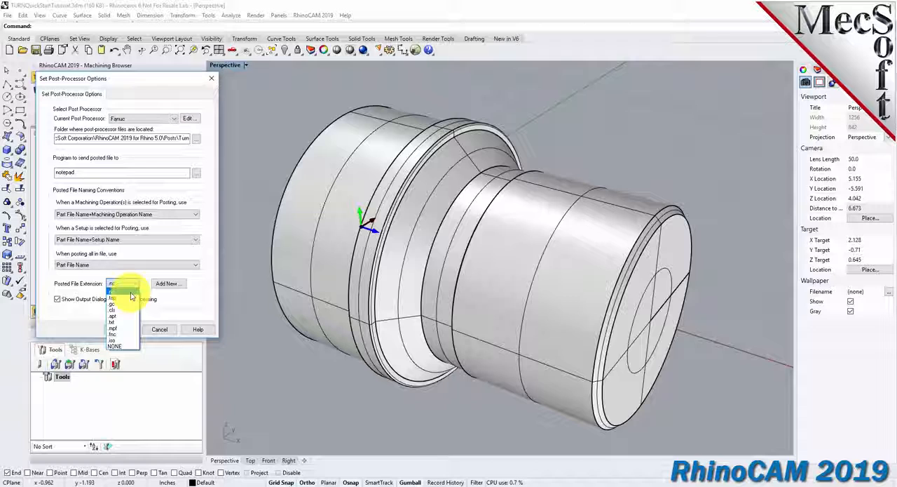
pyautogui.click(131, 293)
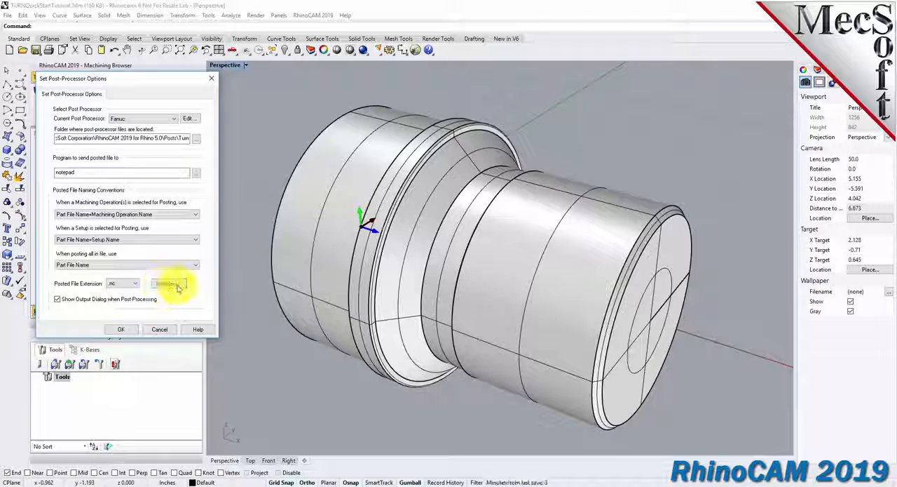
pyautogui.click(124, 330)
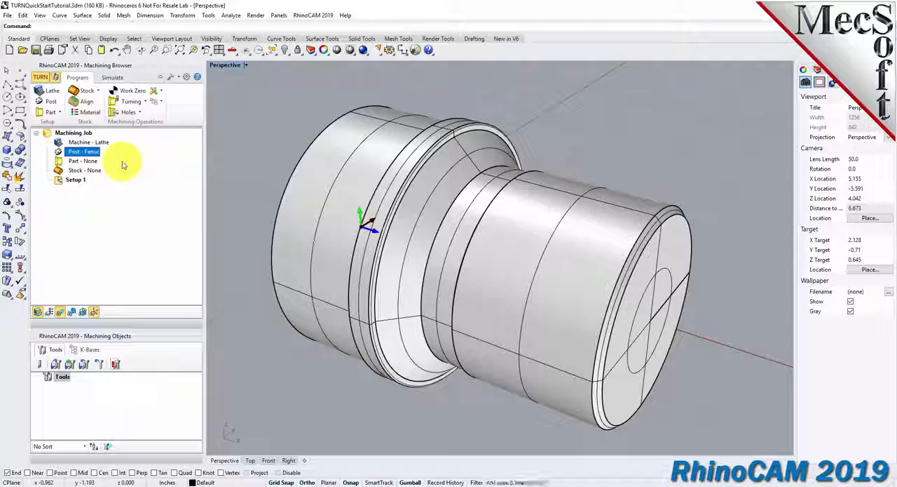
# Define the turning part geometry by selecting the whole revolved solid as the part surface and save it.
pyautogui.click(61, 115)
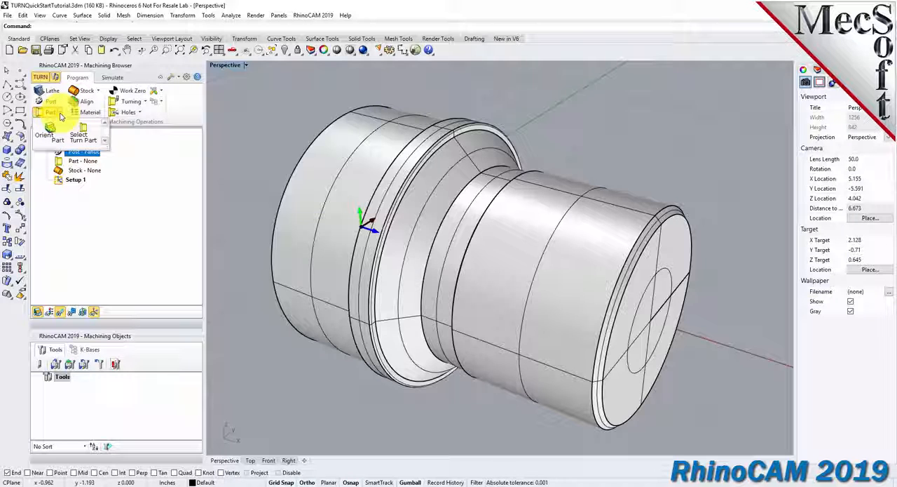
pyautogui.click(97, 144)
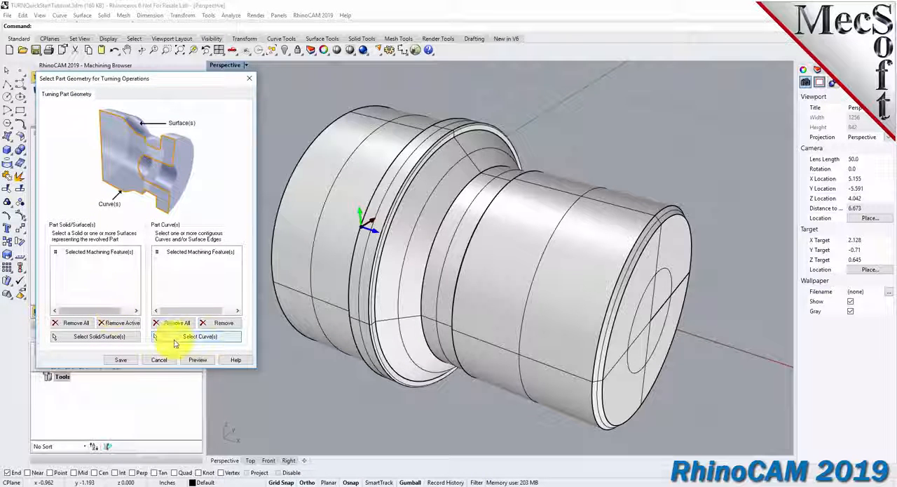
pyautogui.click(113, 338)
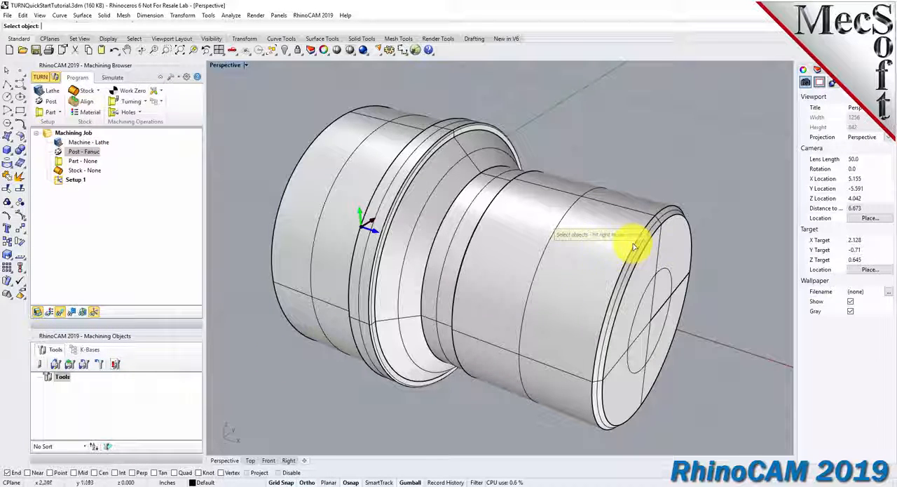
pyautogui.scroll(-3, 304, 376)
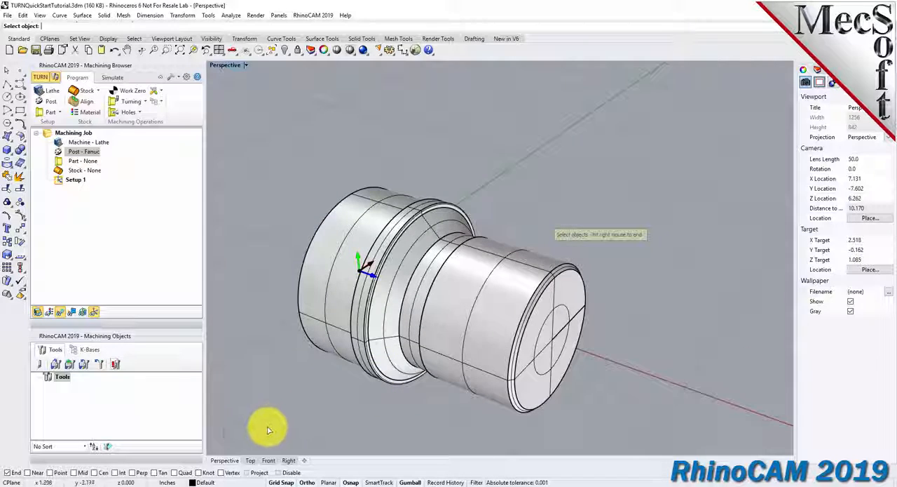
pyautogui.moveTo(563, 241); pyautogui.dragTo(614, 156)
pyautogui.rightClick(612, 156)
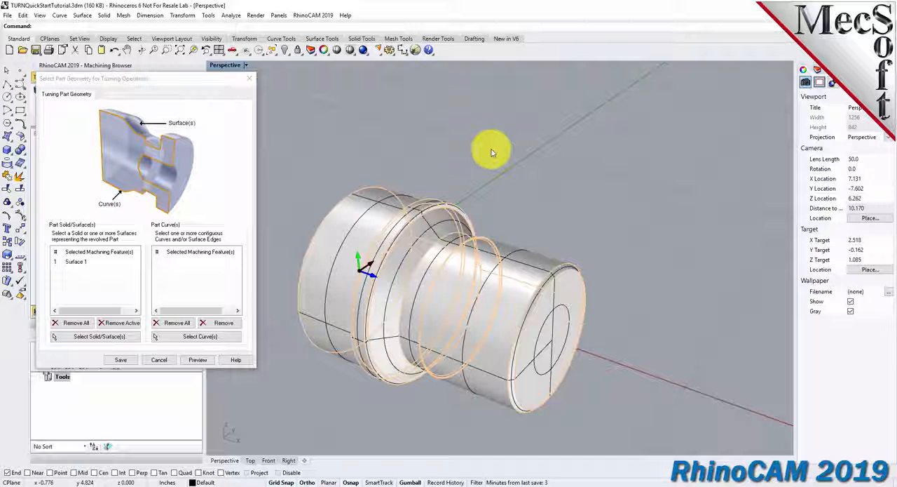
pyautogui.click(100, 264)
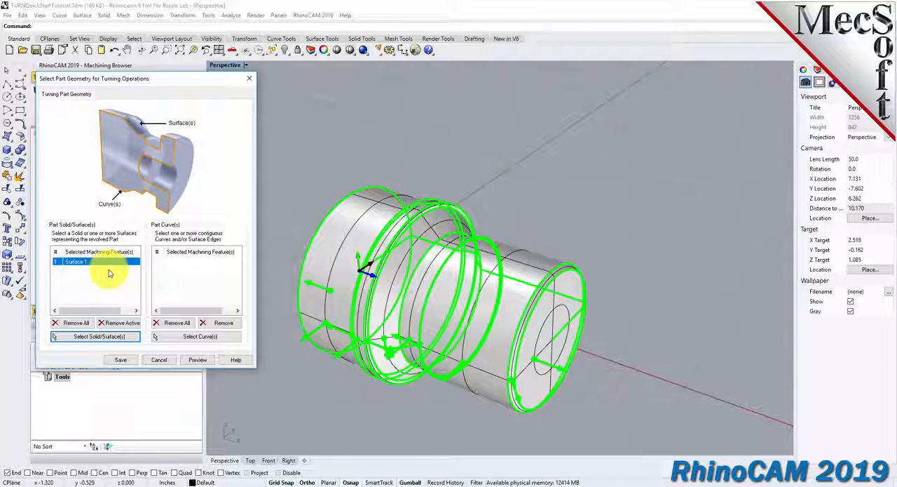
pyautogui.click(122, 359)
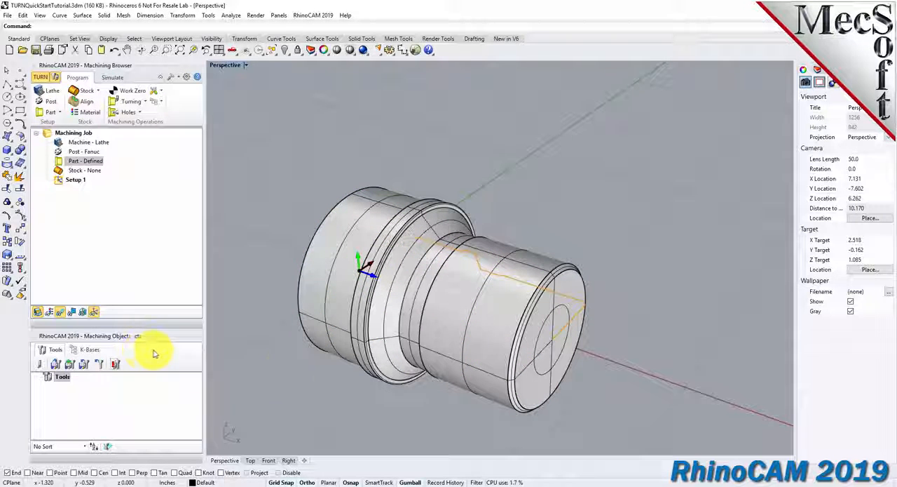
# Examine the extracted turning profile on the part in the top view and in the perspective view.
pyautogui.scroll(2, 297, 375)
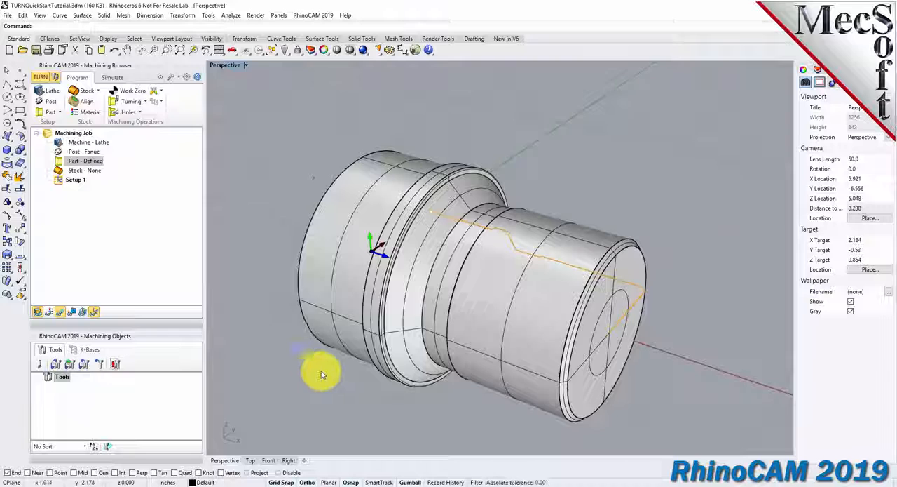
pyautogui.scroll(2, 317, 370)
pyautogui.click(66, 162)
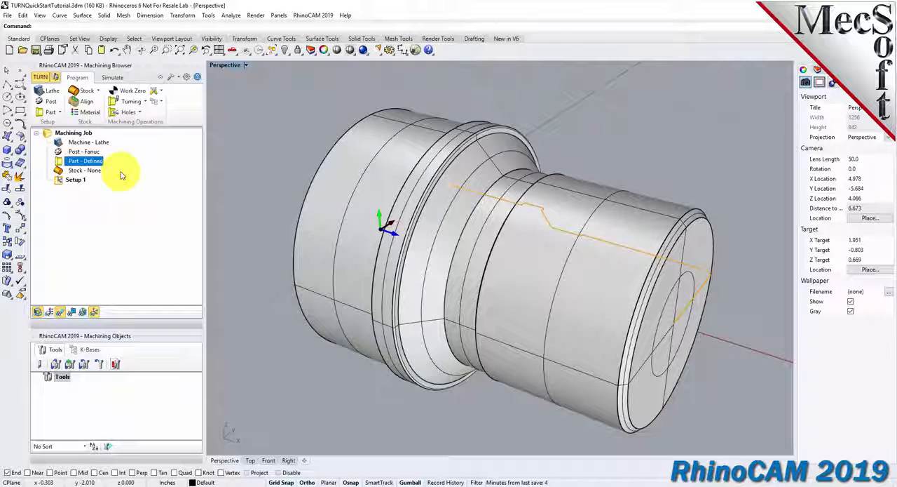
pyautogui.click(237, 54)
pyautogui.click(257, 81)
pyautogui.scroll(-2, 442, 327)
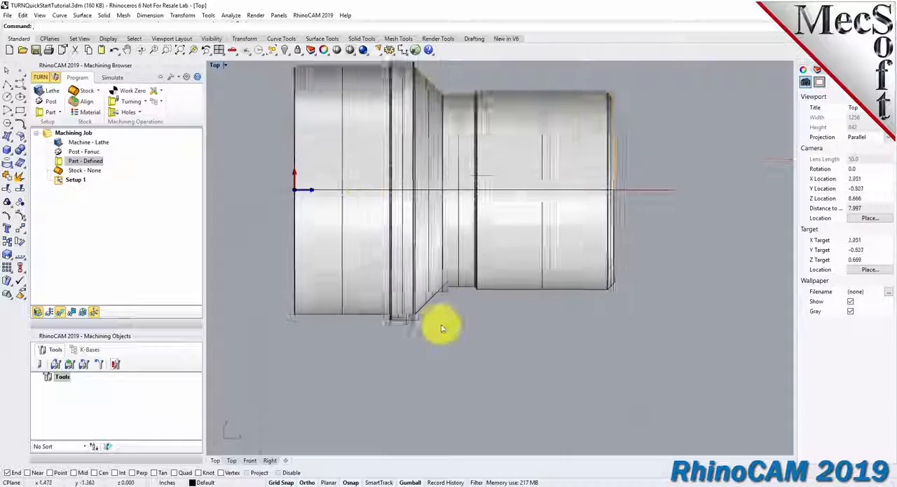
pyautogui.scroll(3, 445, 213)
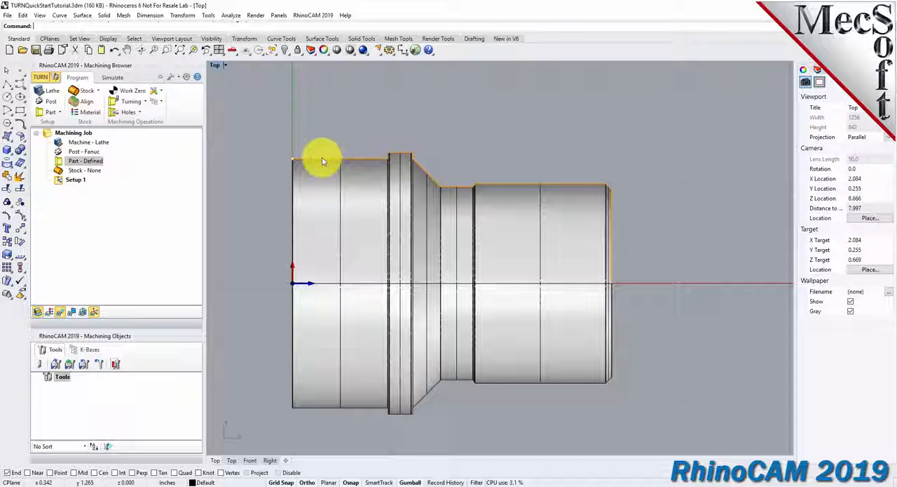
pyautogui.click(237, 54)
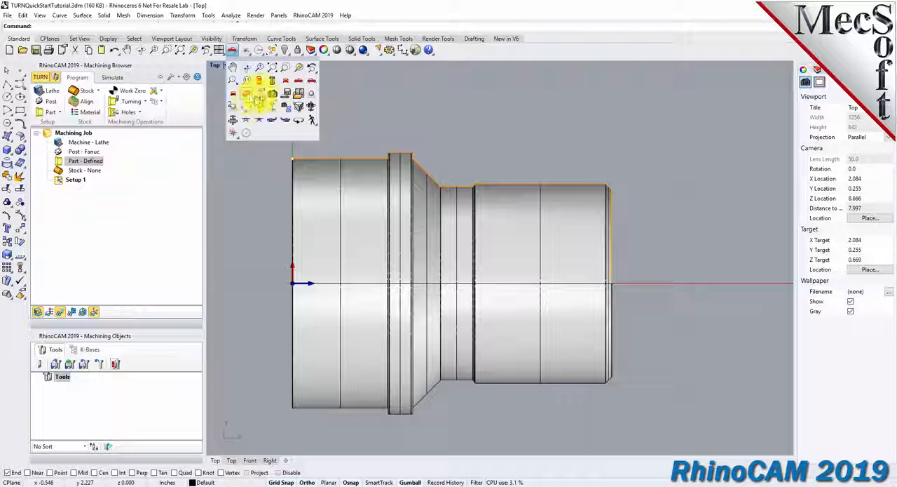
pyautogui.click(248, 98)
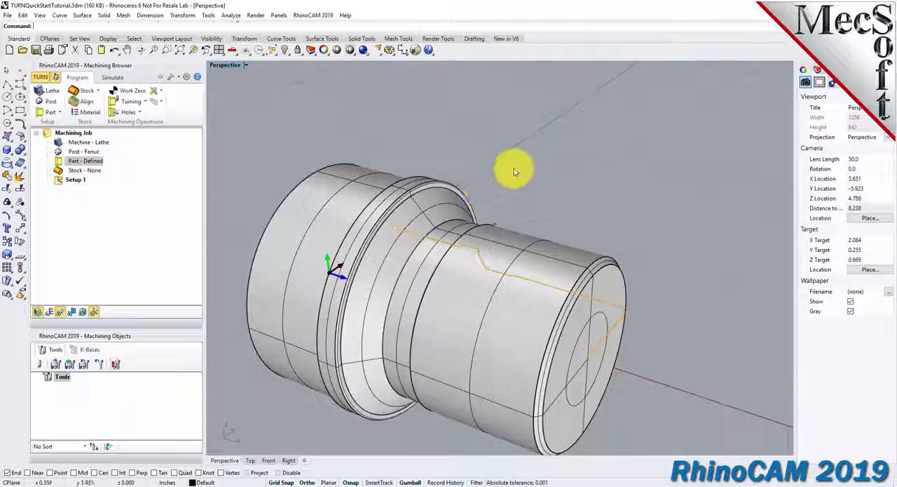
pyautogui.scroll(-3, 468, 210)
pyautogui.scroll(4, 463, 214)
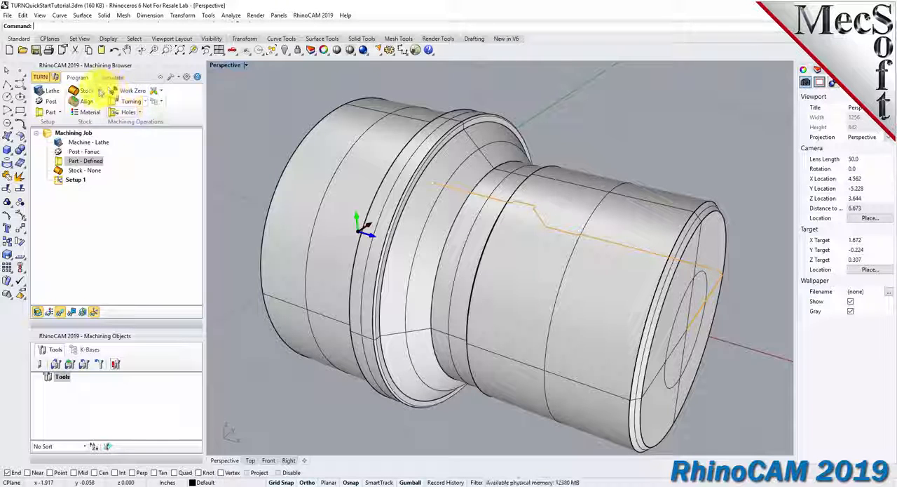
# Create a cylindrical stock around the part with an outer radius of 1.5 and an outer length of 3.25.
pyautogui.click(99, 90)
pyautogui.click(138, 109)
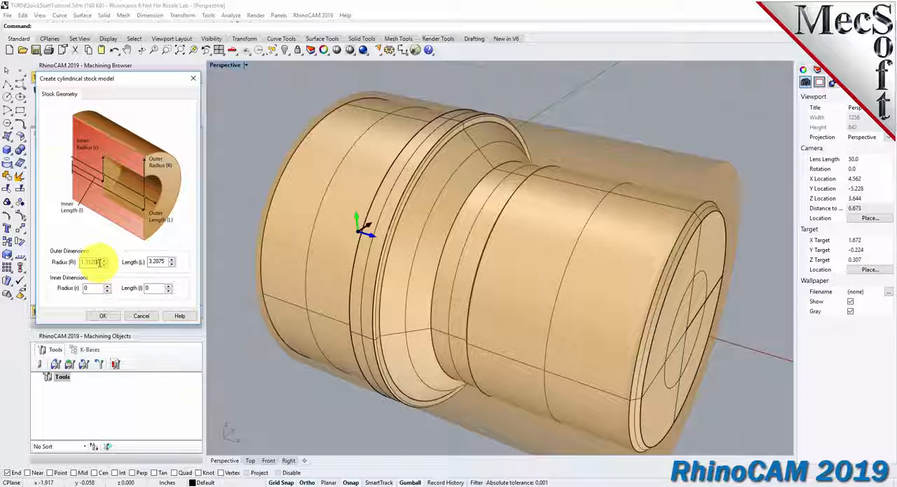
pyautogui.moveTo(100, 262); pyautogui.dragTo(53, 262)
pyautogui.write('1')
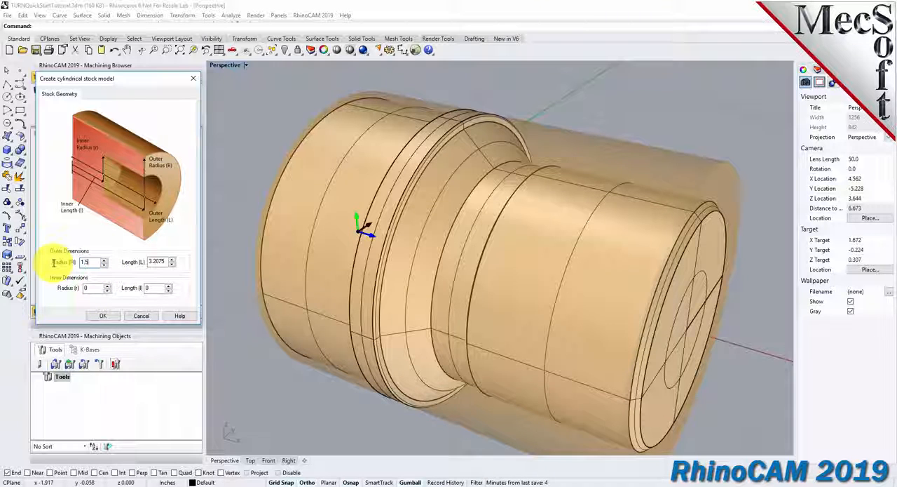
pyautogui.write('.5')
pyautogui.moveTo(166, 261); pyautogui.dragTo(139, 259)
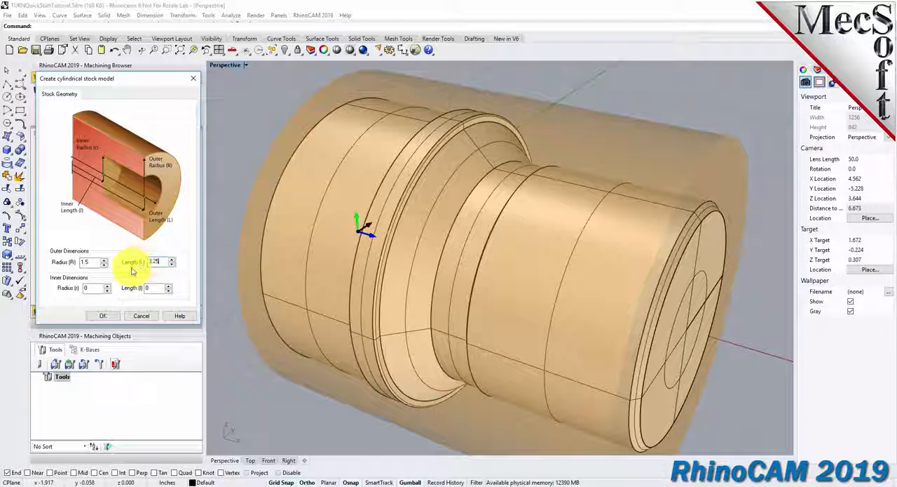
pyautogui.click(103, 315)
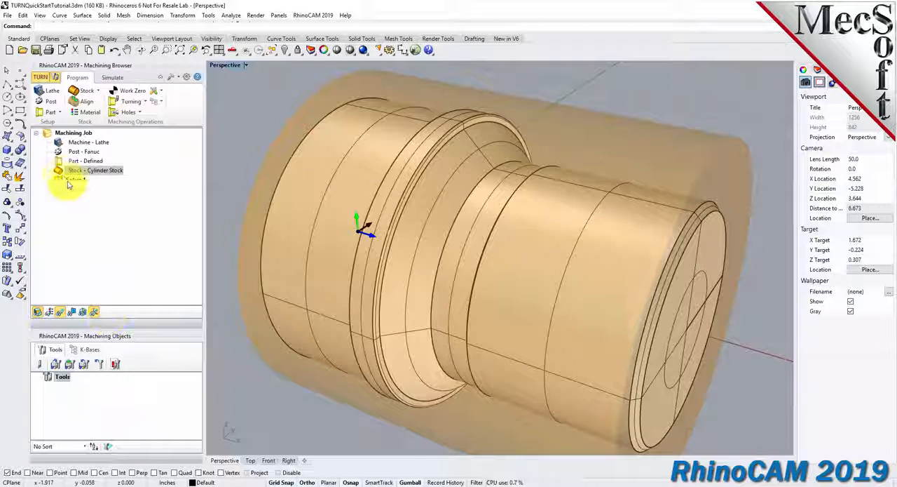
# Toggle the cylinder stock's visibility off and on to examine it around the part.
pyautogui.click(90, 171)
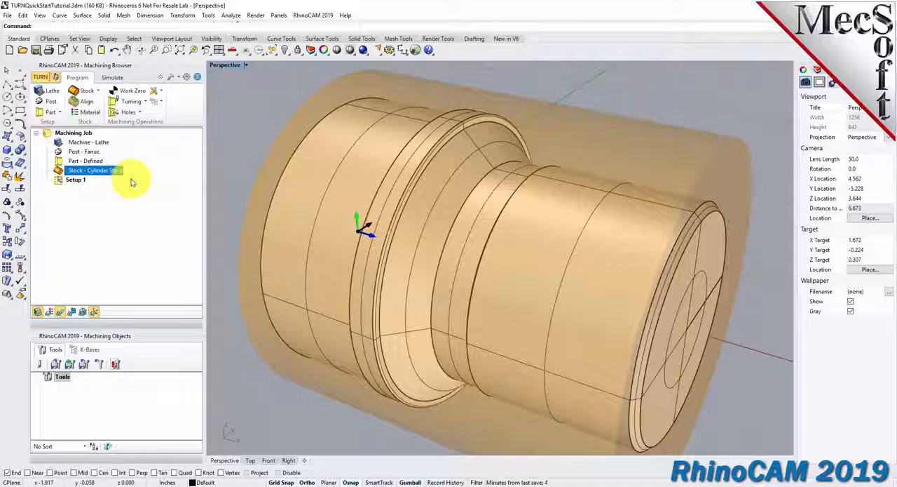
pyautogui.click(38, 312)
pyautogui.click(39, 313)
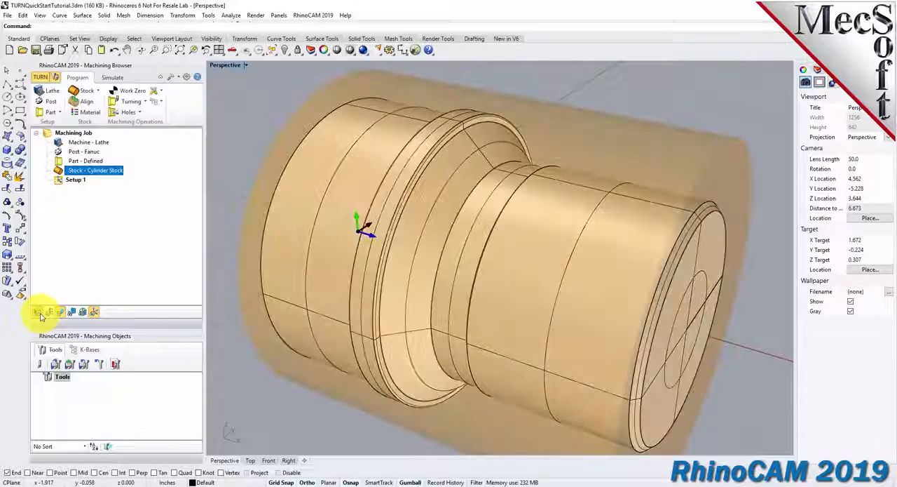
pyautogui.click(39, 313)
pyautogui.click(38, 313)
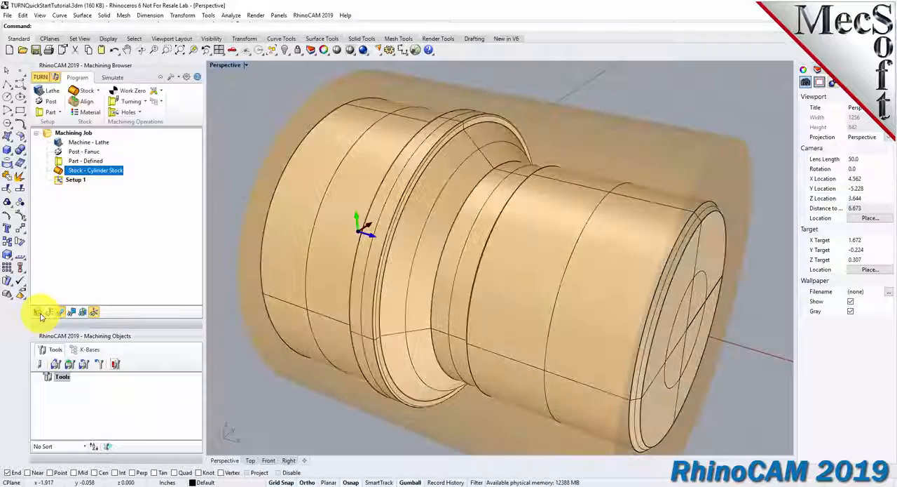
# Align the cylinder stock about the part along the Z axis.
pyautogui.moveTo(402, 201); pyautogui.dragTo(458, 219, button='right')
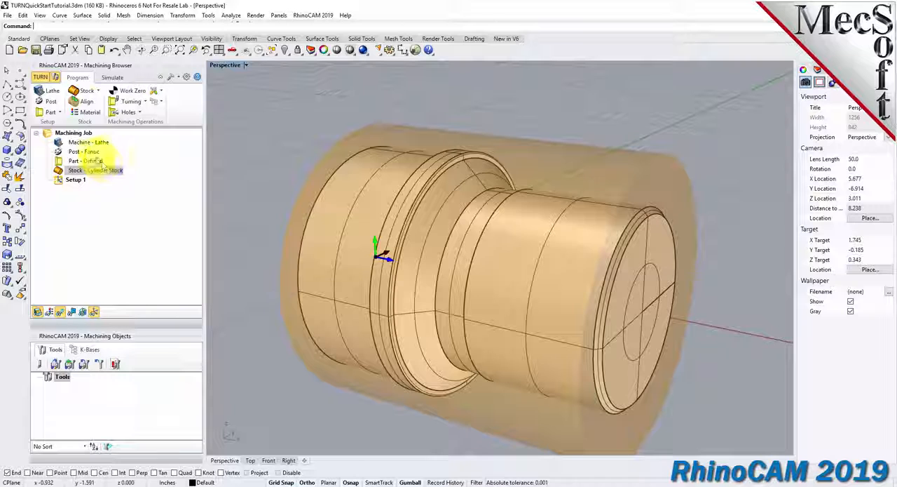
pyautogui.click(90, 104)
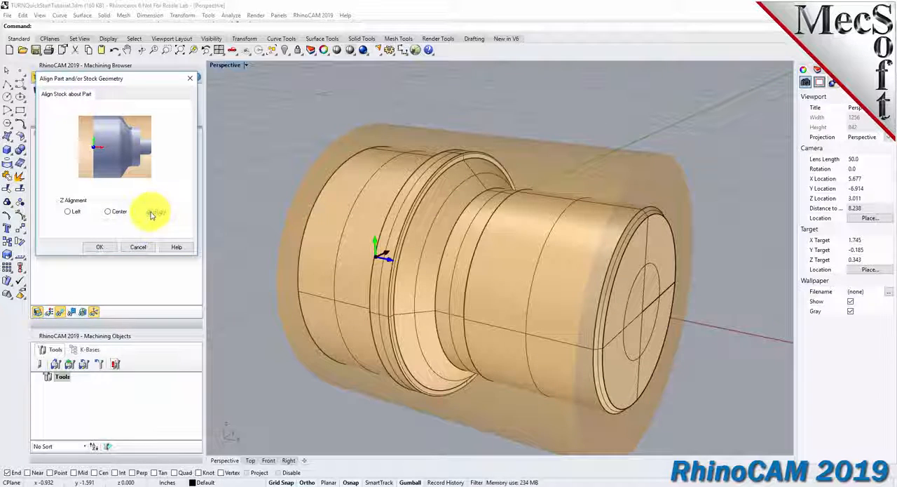
pyautogui.click(109, 249)
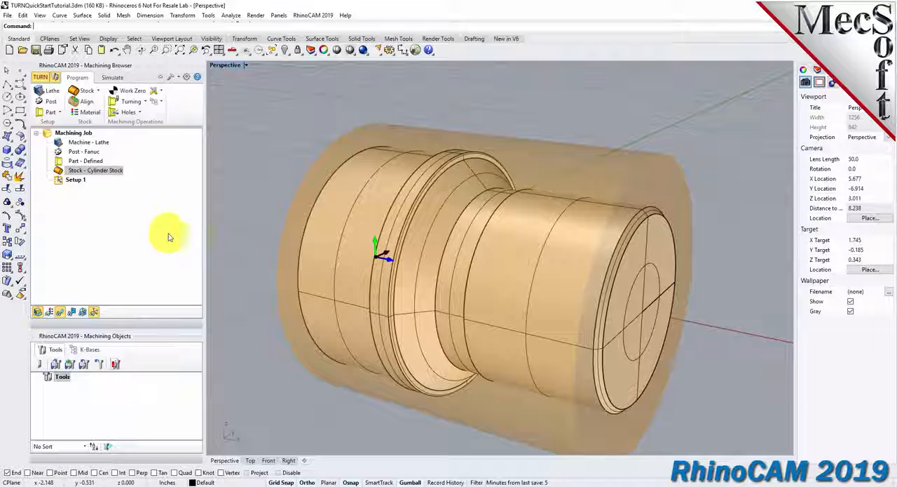
# Set the stock material to ALUMINUM - 6061 from the FeedsSpeedsDataINCH.xml material file.
pyautogui.click(98, 117)
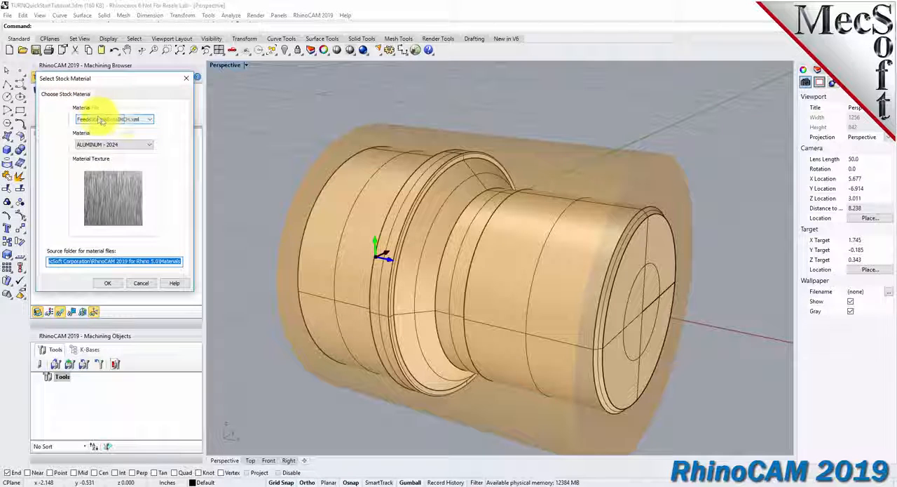
pyautogui.click(149, 144)
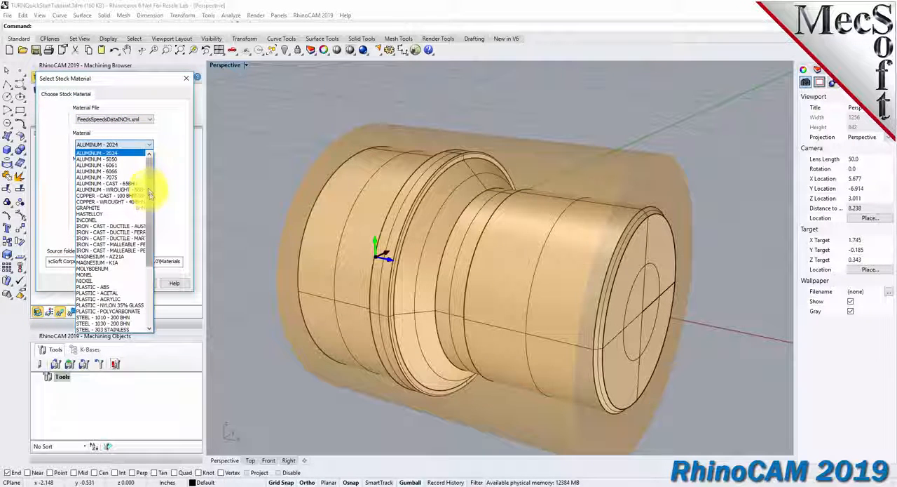
pyautogui.click(111, 171)
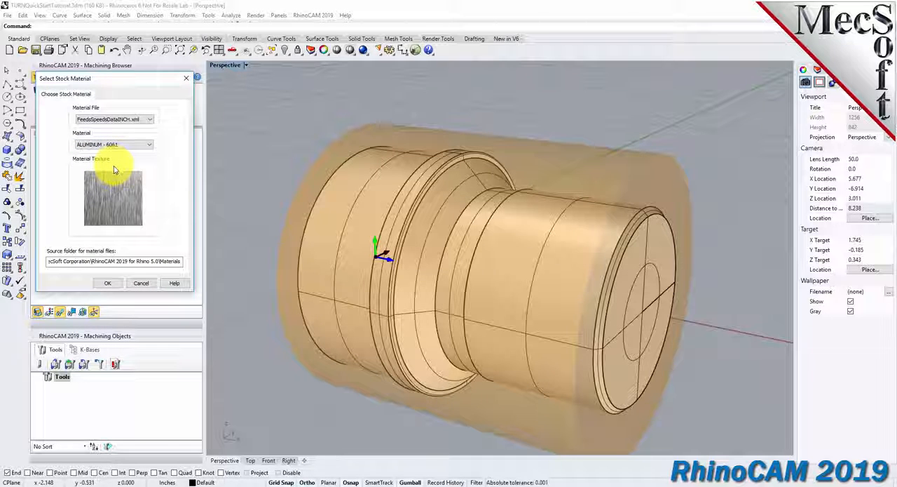
pyautogui.click(114, 284)
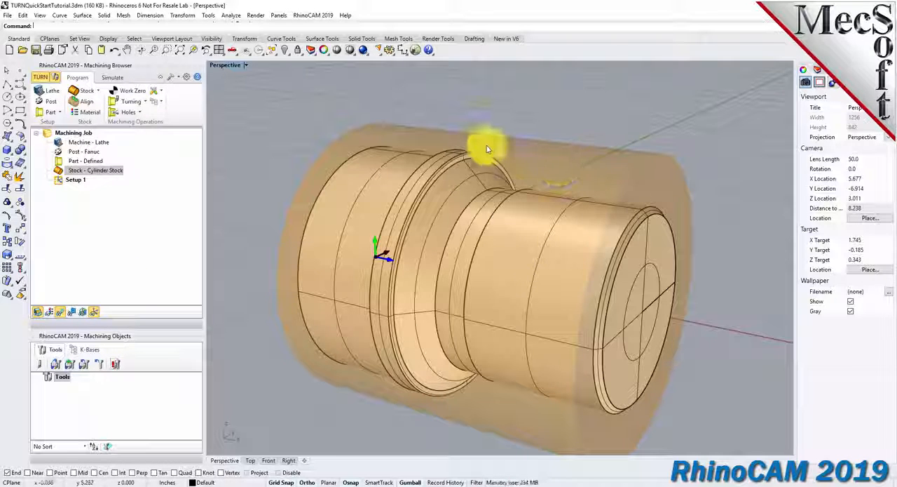
# Turn on the material texture display for the stock.
pyautogui.click(49, 317)
pyautogui.click(49, 317)
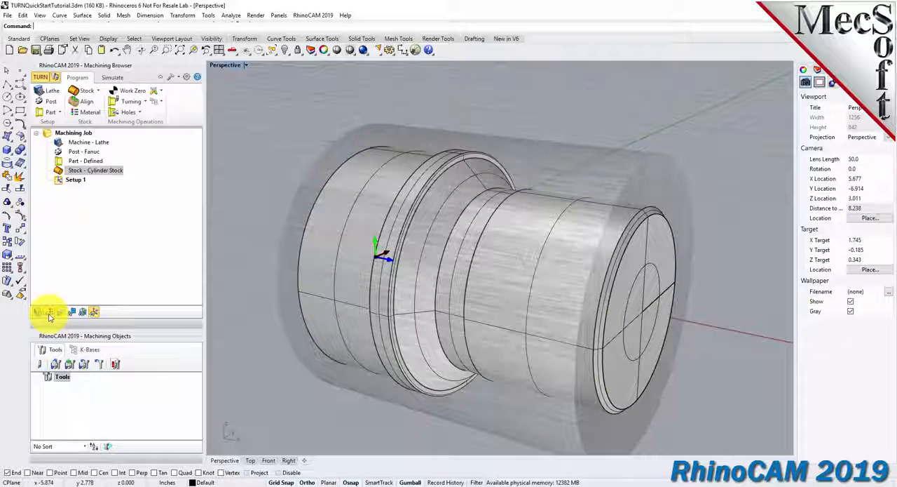
pyautogui.click(49, 317)
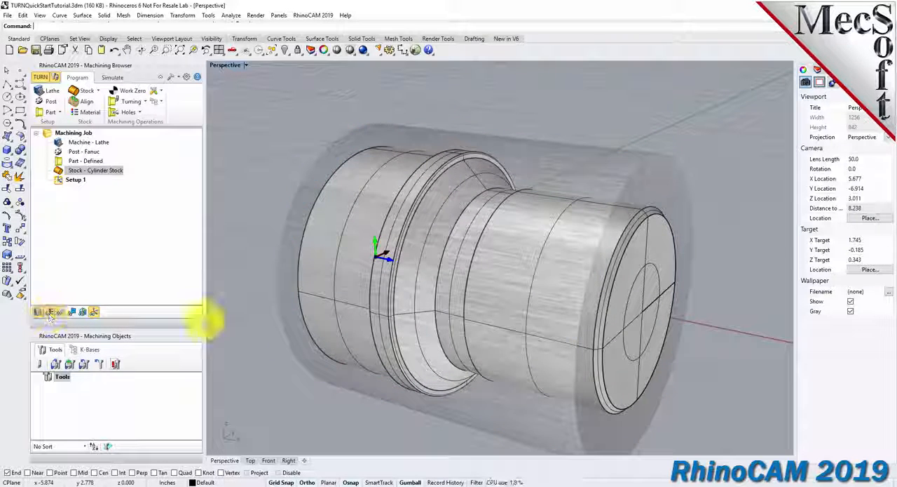
# Add a work zero to Setup 1, set to the stock box with the Right Most zero face.
pyautogui.moveTo(555, 316)
pyautogui.mouseDown(button='right')
pyautogui.moveTo(536, 316)
pyautogui.moveTo(545, 230)
pyautogui.moveTo(597, 244)
pyautogui.moveTo(578, 316)
pyautogui.mouseUp(button='right')
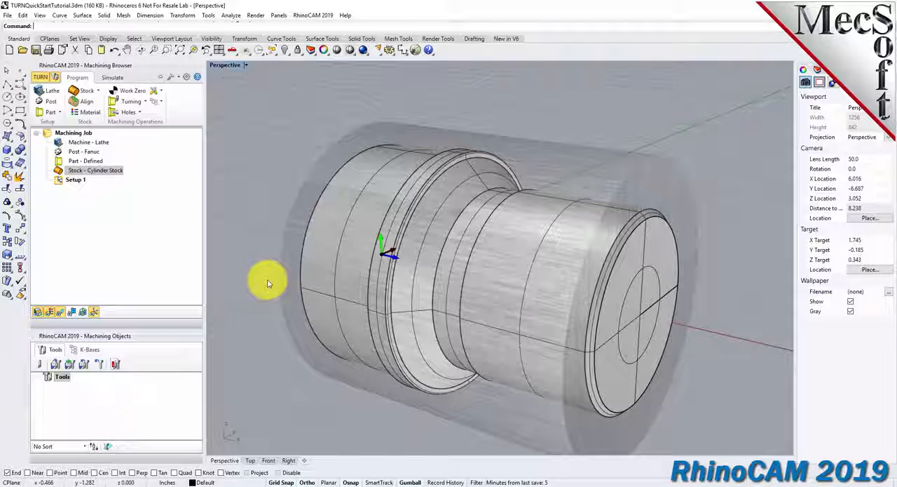
pyautogui.click(74, 179)
pyautogui.click(74, 180)
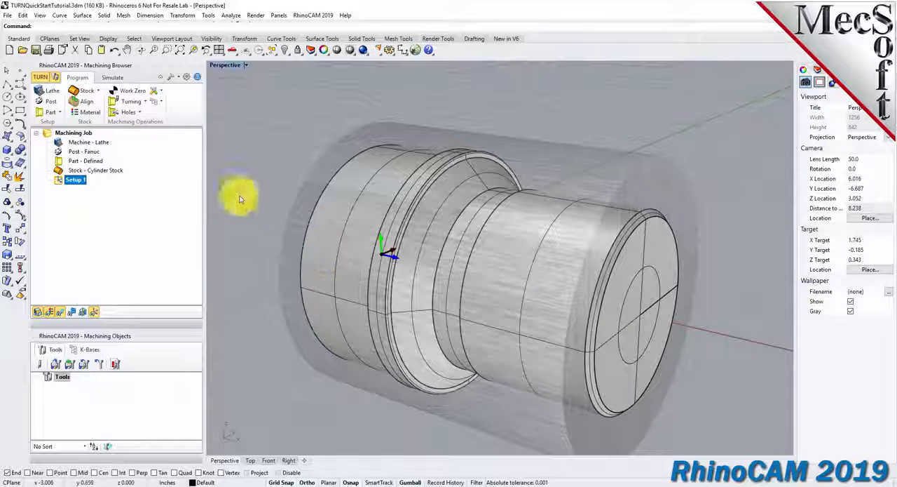
pyautogui.click(144, 97)
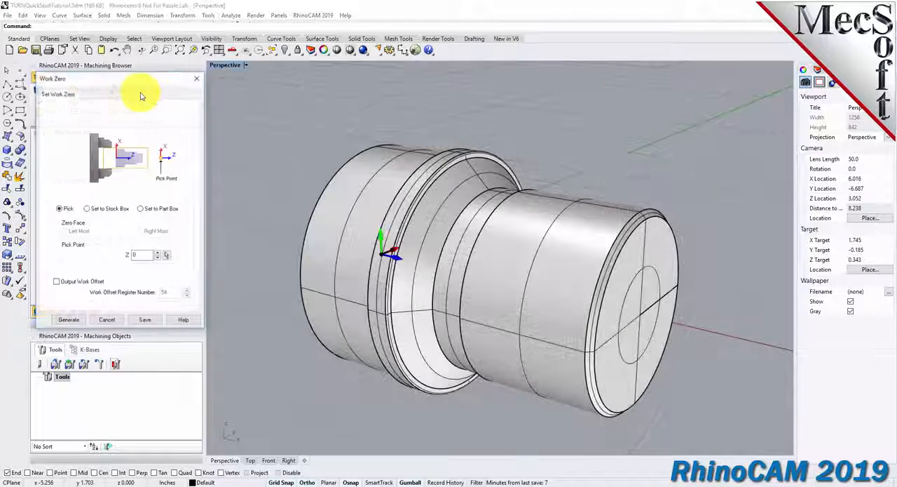
pyautogui.click(88, 209)
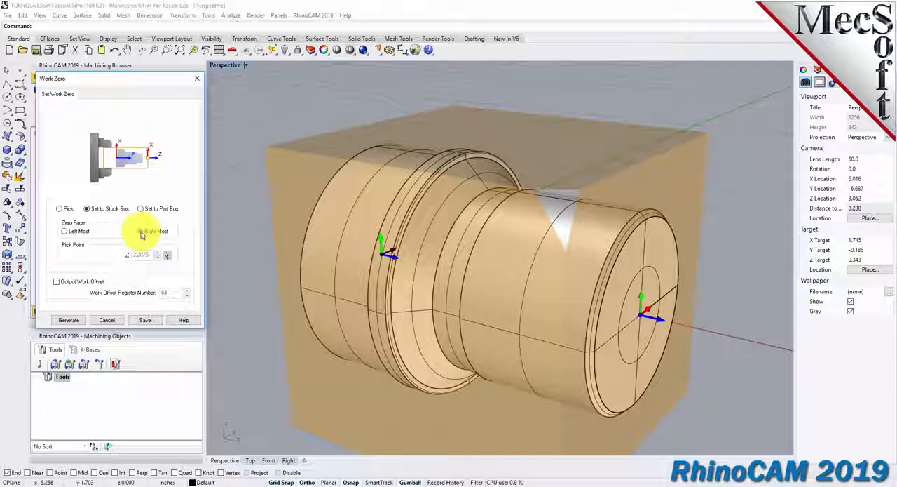
pyautogui.moveTo(672, 326); pyautogui.dragTo(594, 302, button='right')
pyautogui.moveTo(443, 286); pyautogui.dragTo(527, 245, button='right')
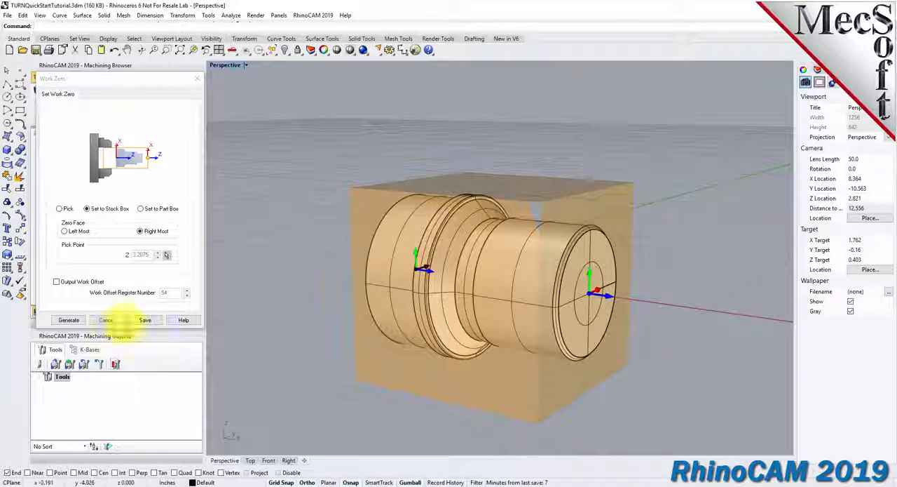
pyautogui.click(68, 320)
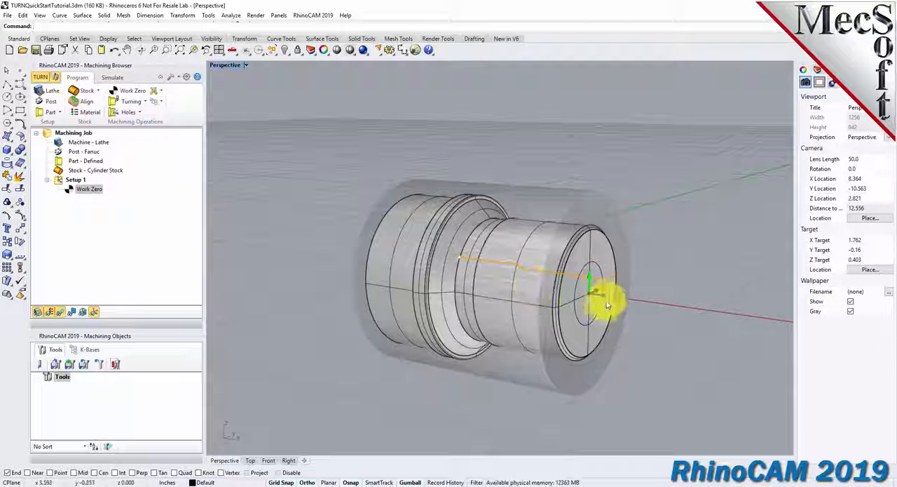
pyautogui.moveTo(570, 307); pyautogui.dragTo(456, 250, button='right')
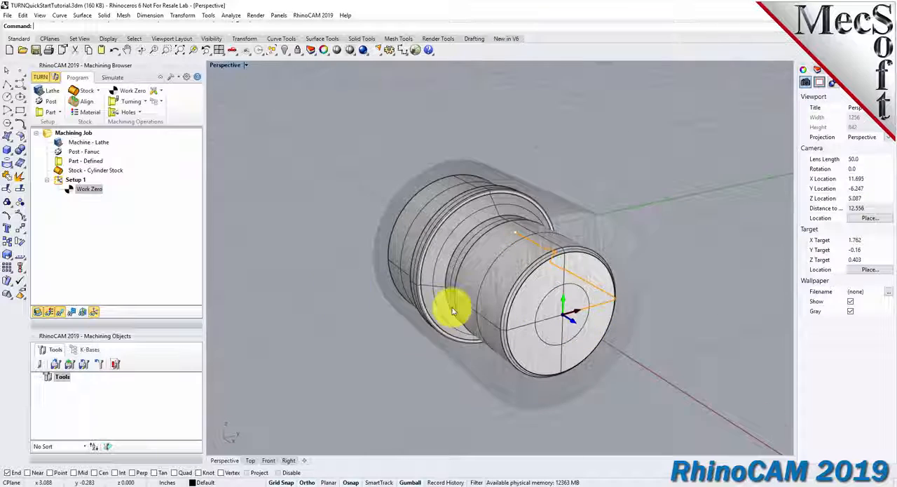
pyautogui.click(87, 189)
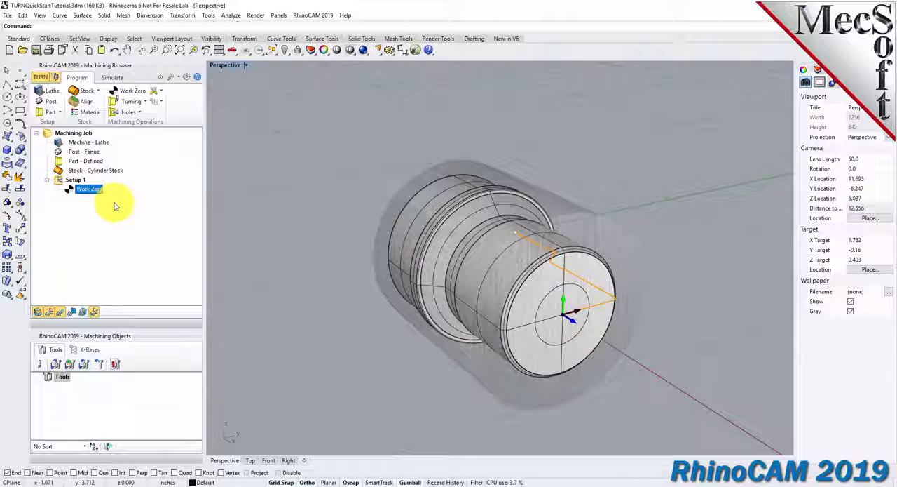
pyautogui.moveTo(381, 313); pyautogui.dragTo(427, 256, button='right')
pyautogui.scroll(3, 438, 273)
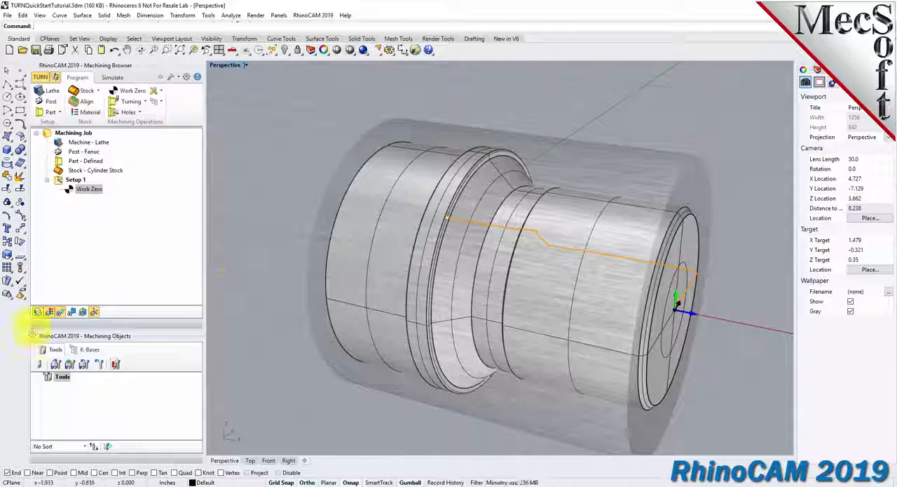
# Define a diamond insert named Diamond Insert-OD with inscribed circle radius 0.5, tip radius 0.02 and OD Forward orientation.
pyautogui.click(40, 364)
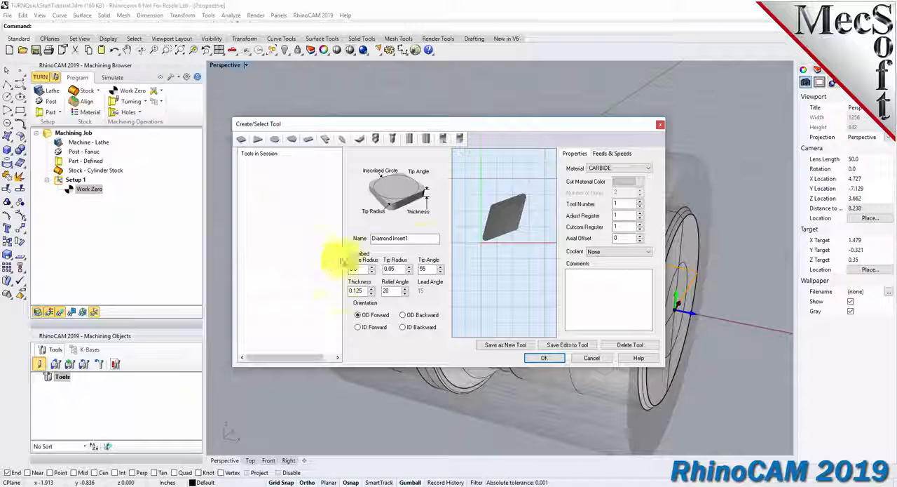
pyautogui.press('BackSpace')
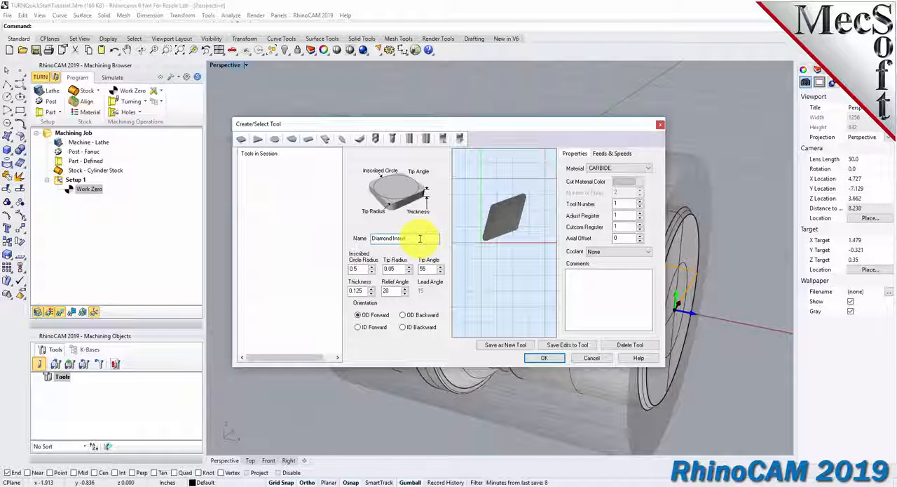
pyautogui.write('OD')
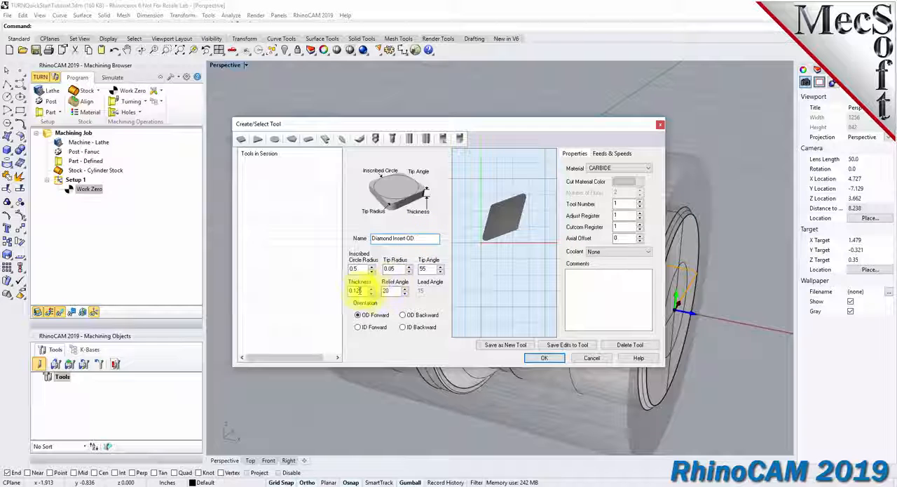
pyautogui.doubleClick(359, 269)
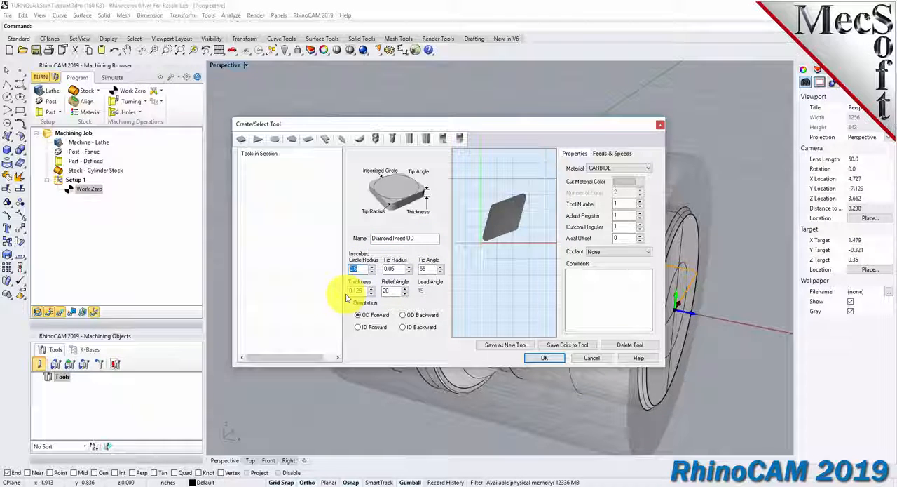
pyautogui.press('Tab')
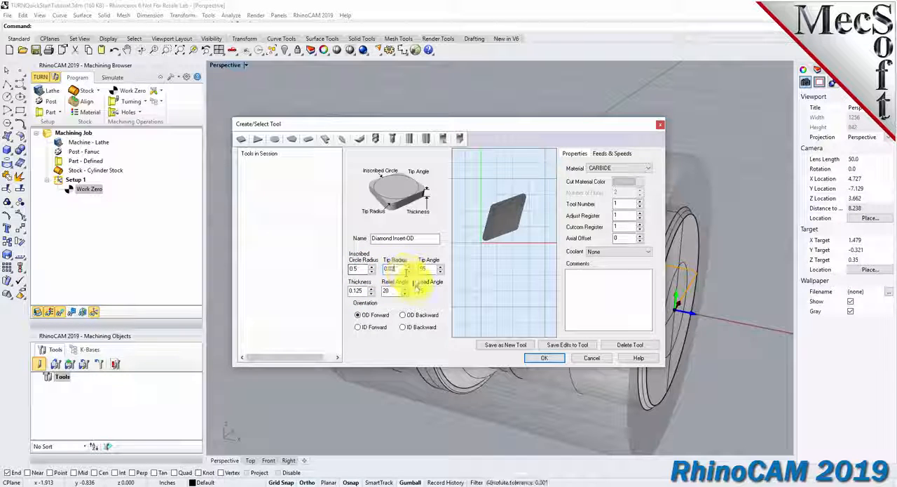
pyautogui.press('Tab')
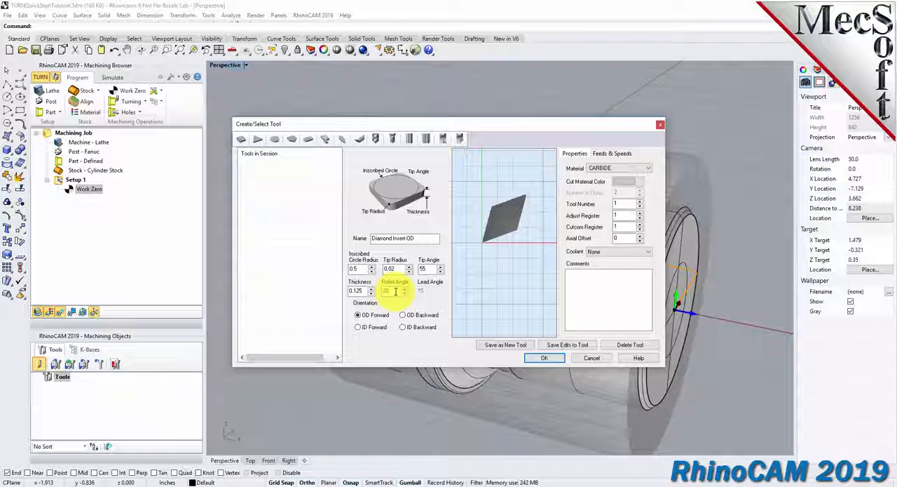
pyautogui.click(359, 327)
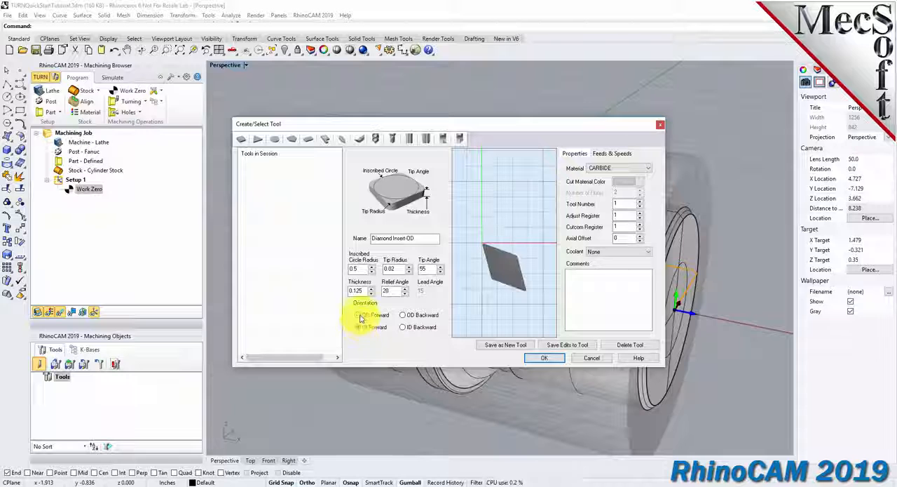
pyautogui.click(358, 314)
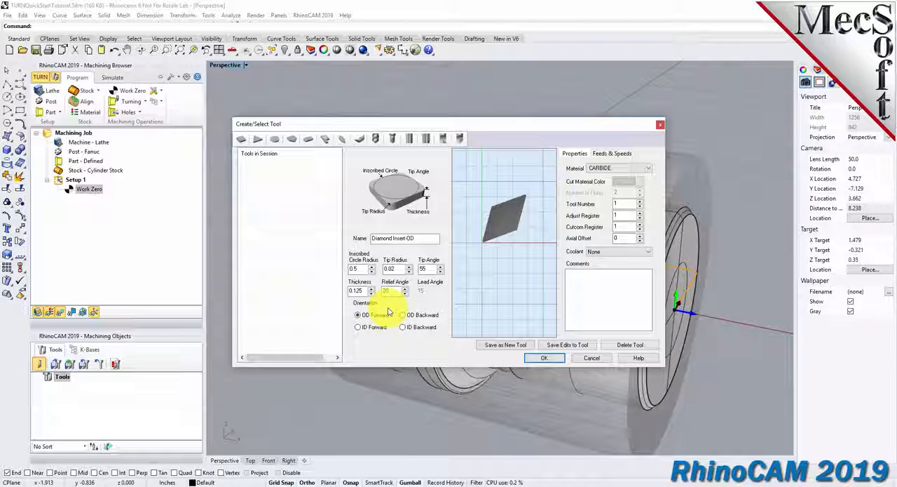
# Set the diamond insert's spindle speed to 300 RPM and its maximum speed to 350 RPM.
pyautogui.click(607, 153)
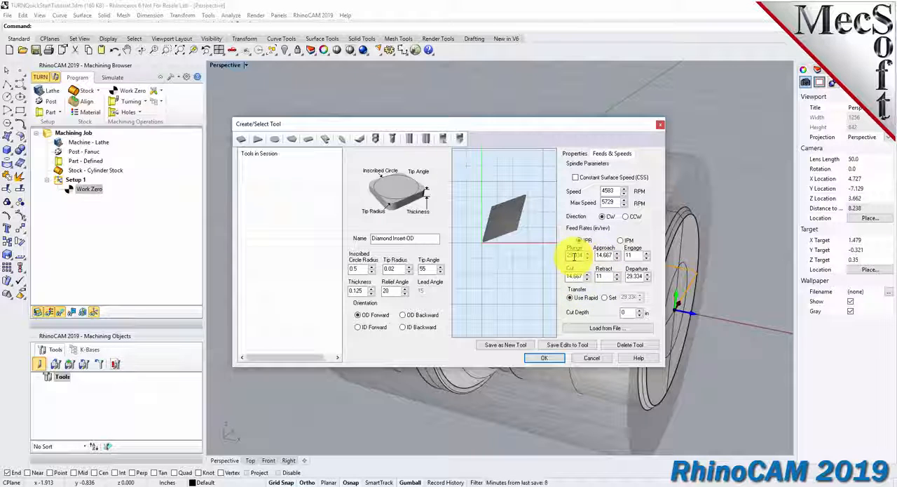
pyautogui.moveTo(614, 191); pyautogui.dragTo(581, 190)
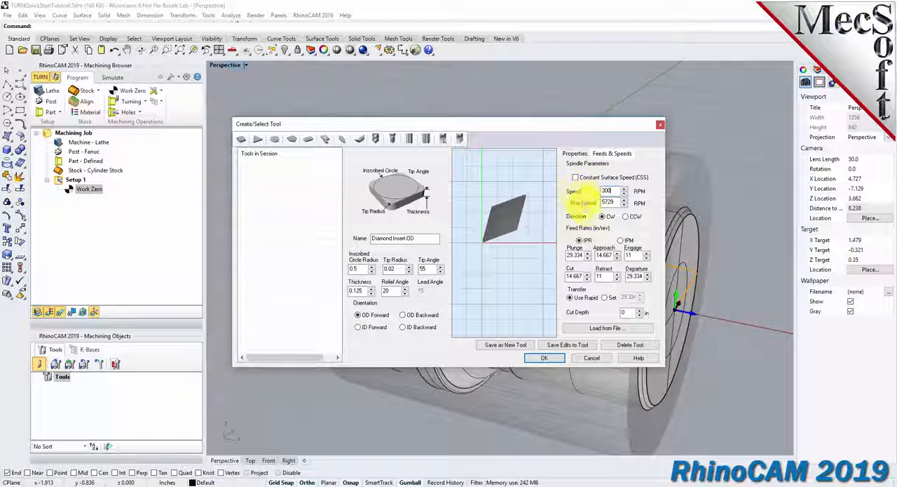
pyautogui.moveTo(617, 202); pyautogui.dragTo(584, 202)
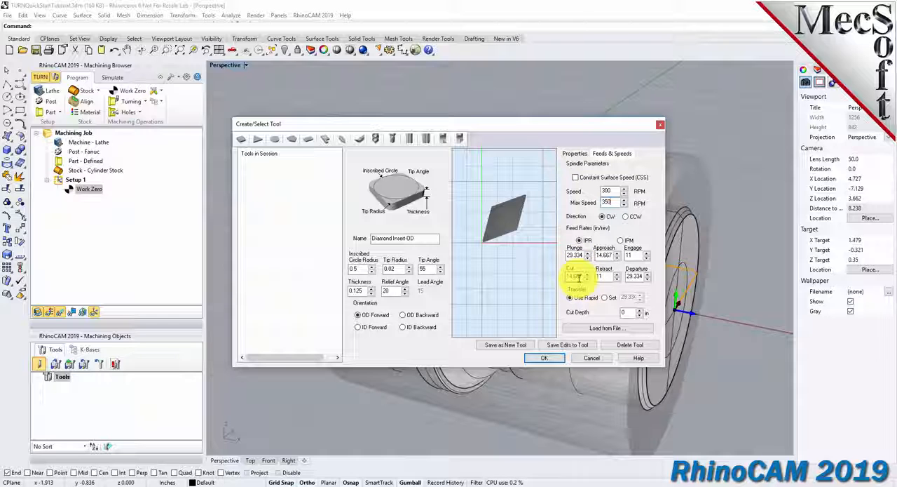
# Set the insert's feed rates in IPM: plunge 5, approach 7.5, engage 7.5, cut 10, retract 15, departure 15, with rapid transfer.
pyautogui.click(621, 239)
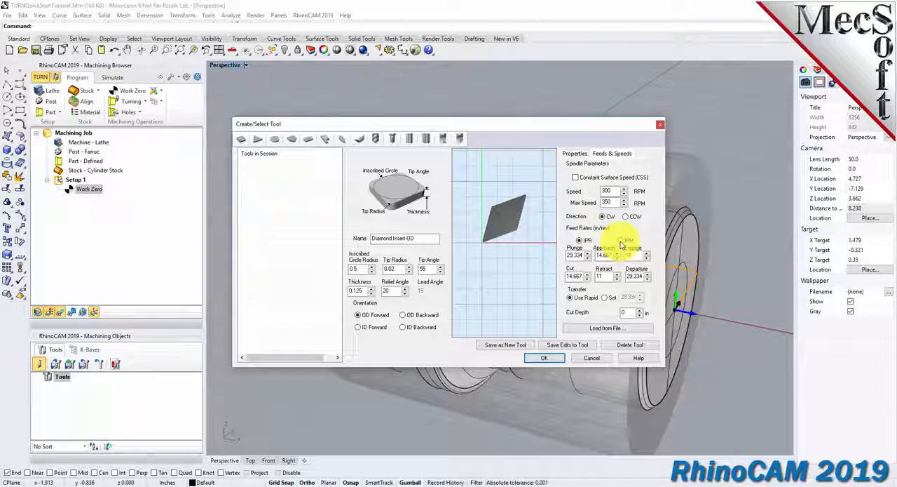
pyautogui.moveTo(586, 255)
pyautogui.mouseDown()
pyautogui.moveTo(572, 257)
pyautogui.moveTo(601, 255)
pyautogui.mouseUp()
pyautogui.write('5')
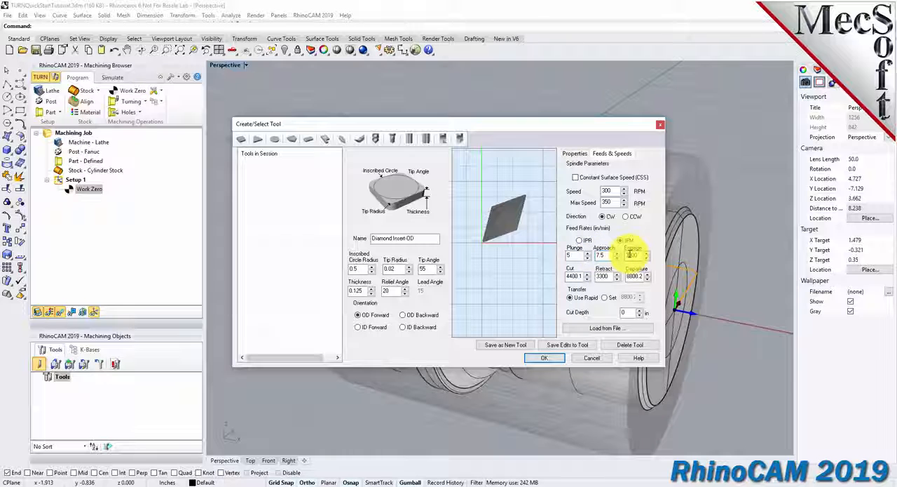
pyautogui.write('7')
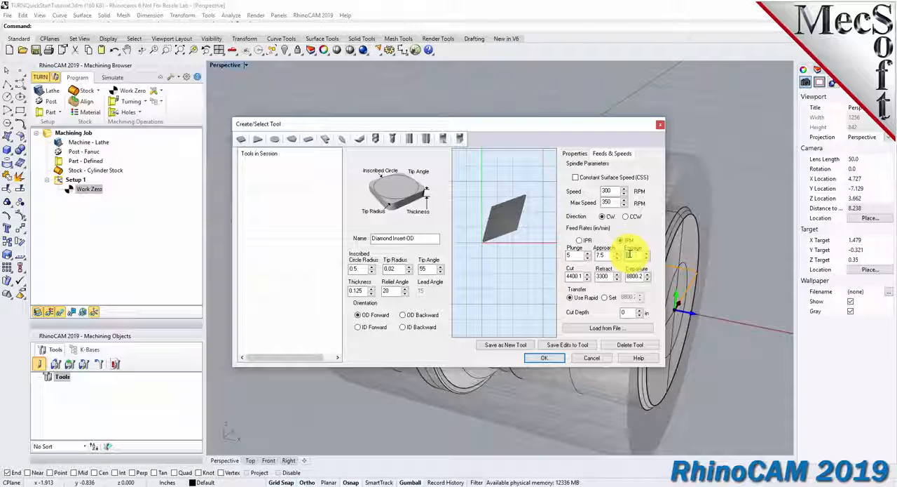
pyautogui.write('.5')
pyautogui.doubleClick(574, 276)
pyautogui.doubleClick(601, 276)
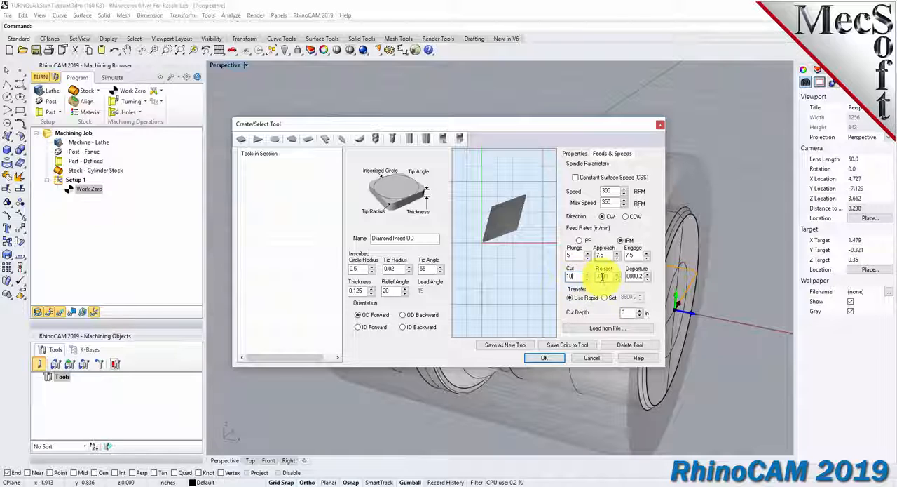
pyautogui.write('15')
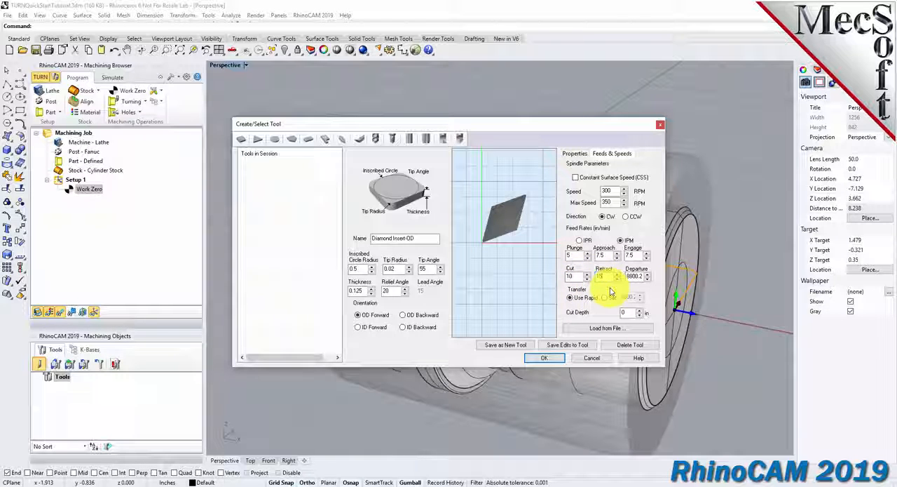
pyautogui.doubleClick(633, 276)
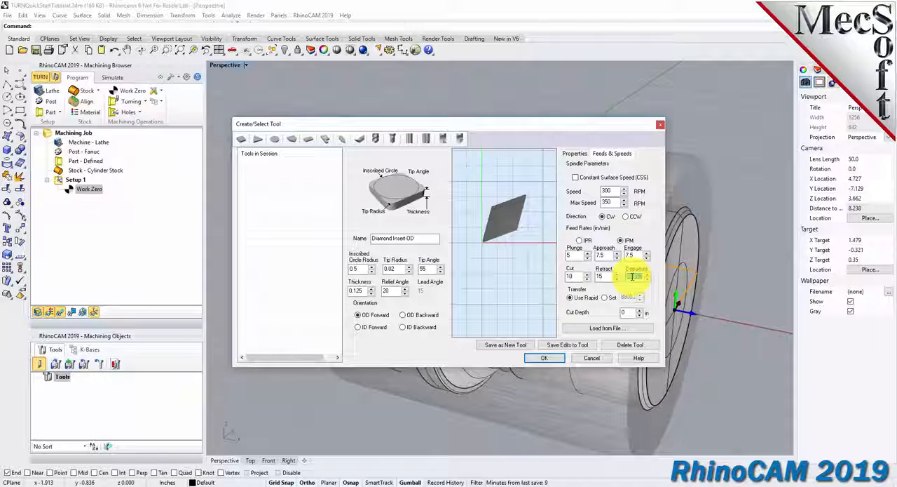
pyautogui.write('15')
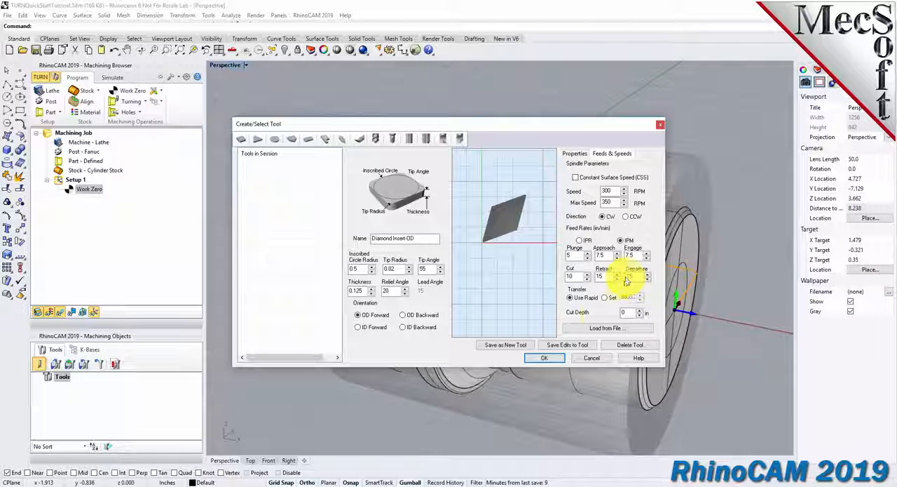
pyautogui.click(570, 298)
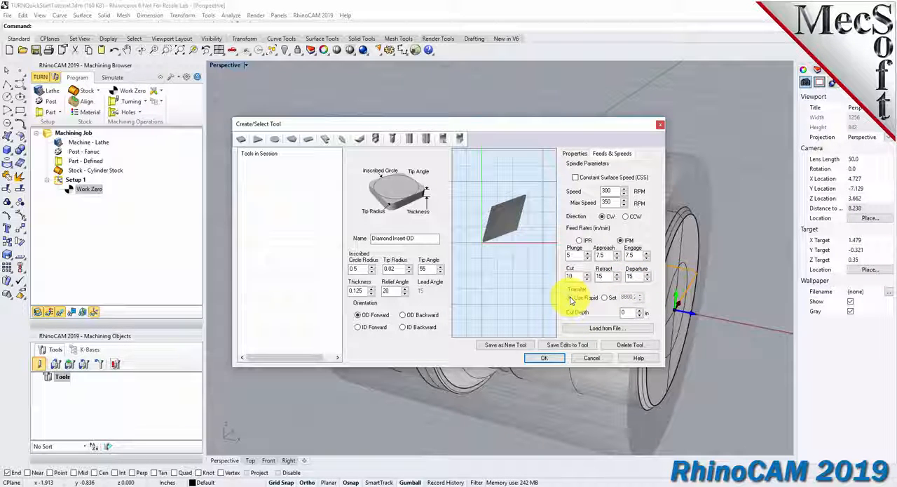
pyautogui.click(571, 298)
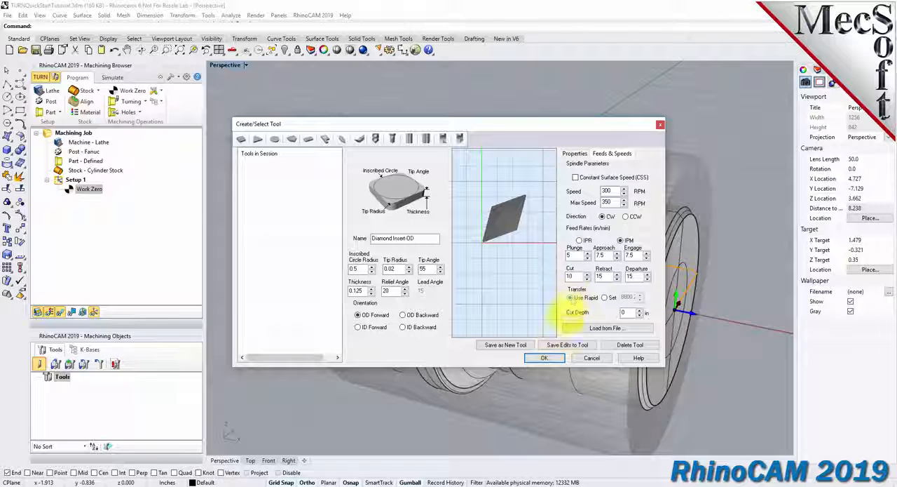
# Save Diamond Insert-OD as a new tool in the session and finish the tool definition.
pyautogui.click(500, 346)
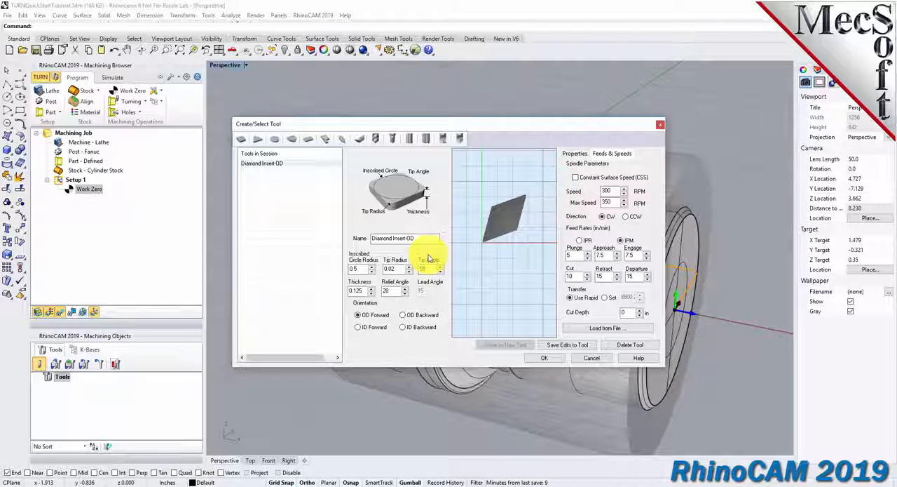
pyautogui.moveTo(417, 238); pyautogui.dragTo(366, 242)
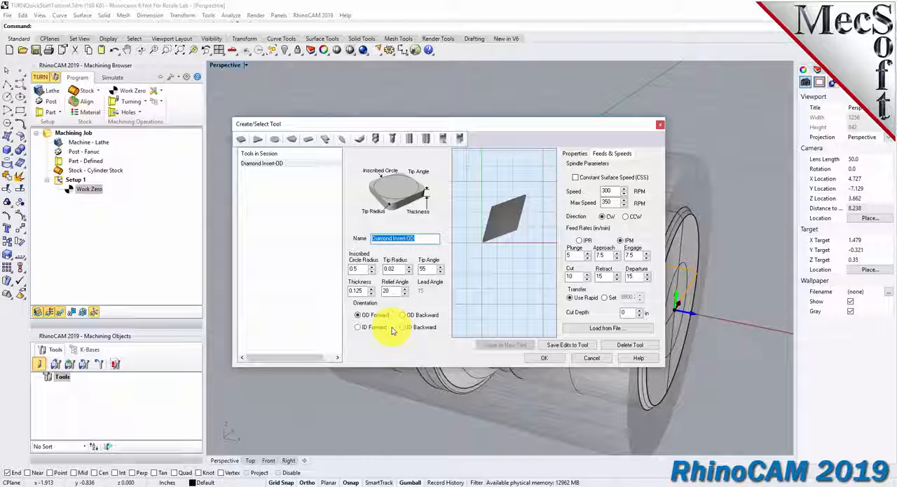
pyautogui.click(270, 163)
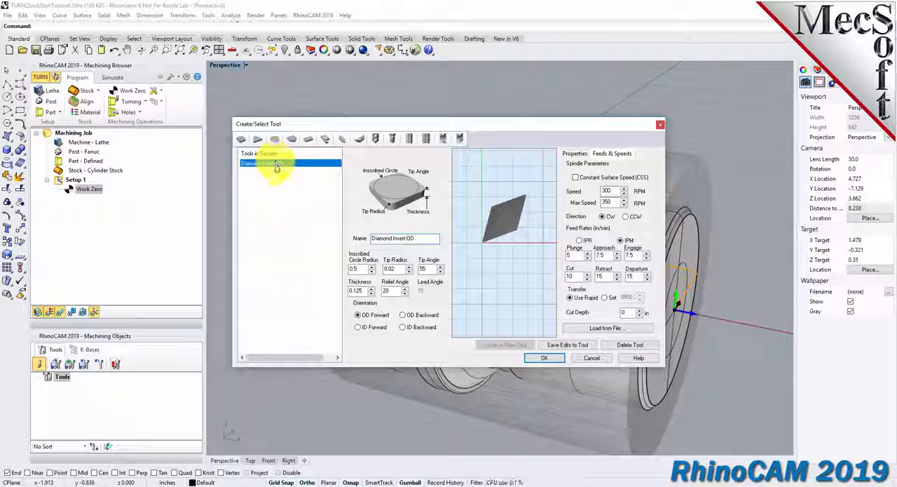
pyautogui.click(542, 357)
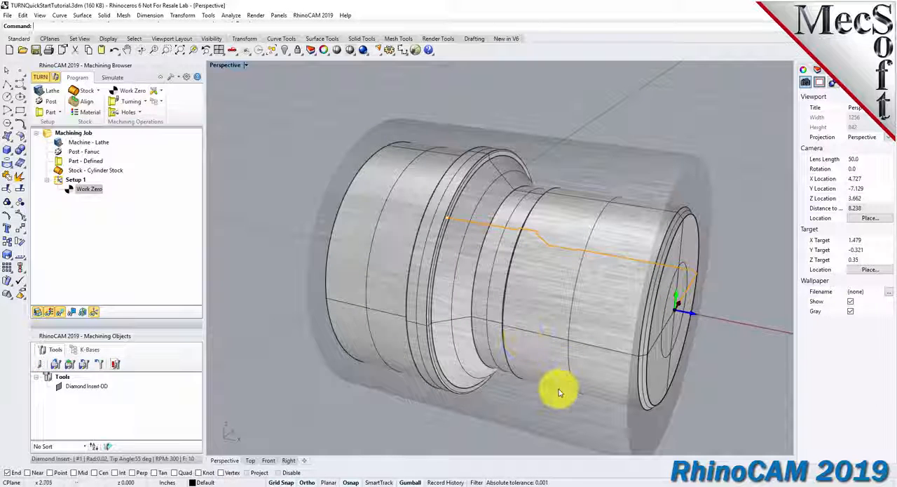
pyautogui.doubleClick(78, 387)
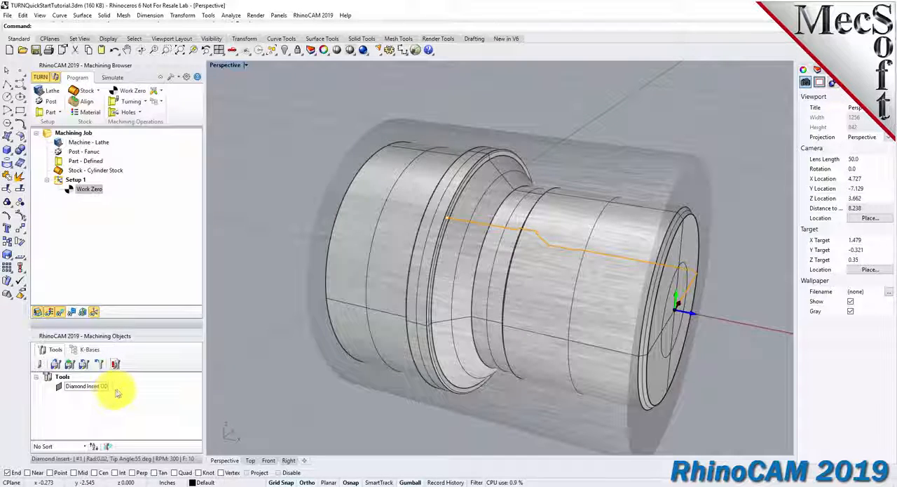
# Start a Turn Roughing operation with Diamond Insert-OD and load its feeds and speeds from the tool.
pyautogui.click(129, 102)
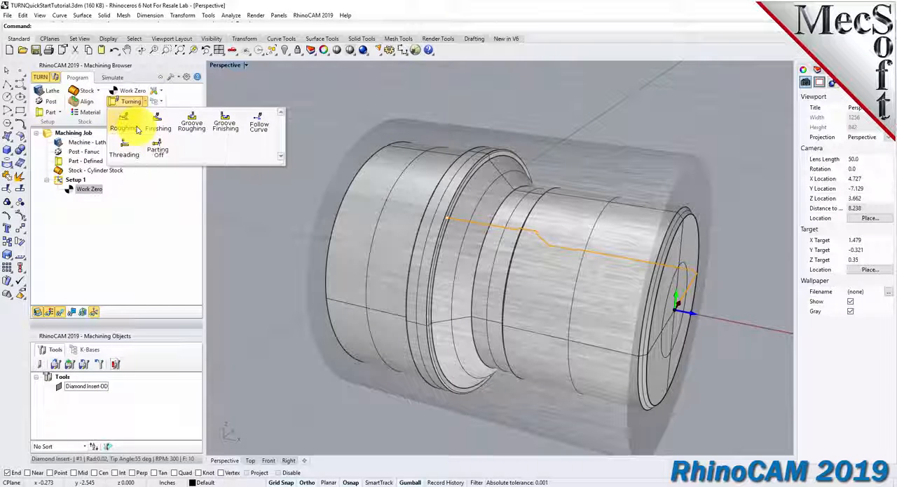
pyautogui.click(137, 130)
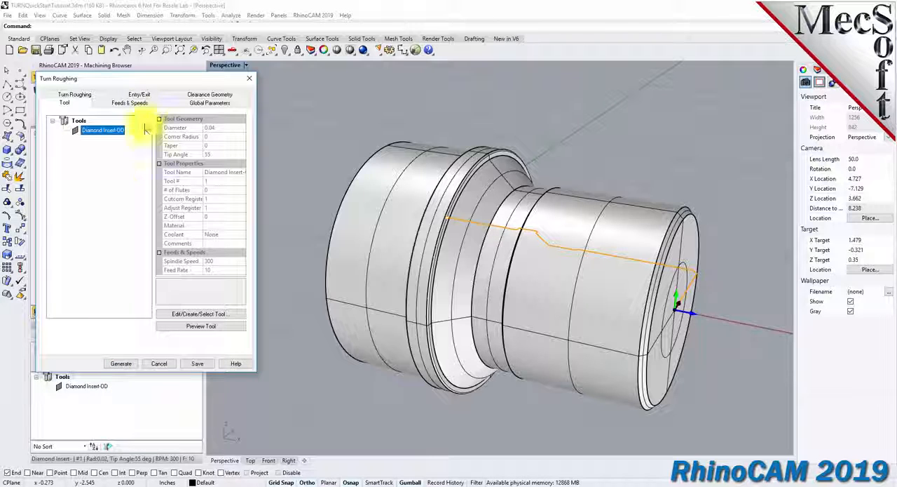
pyautogui.click(141, 104)
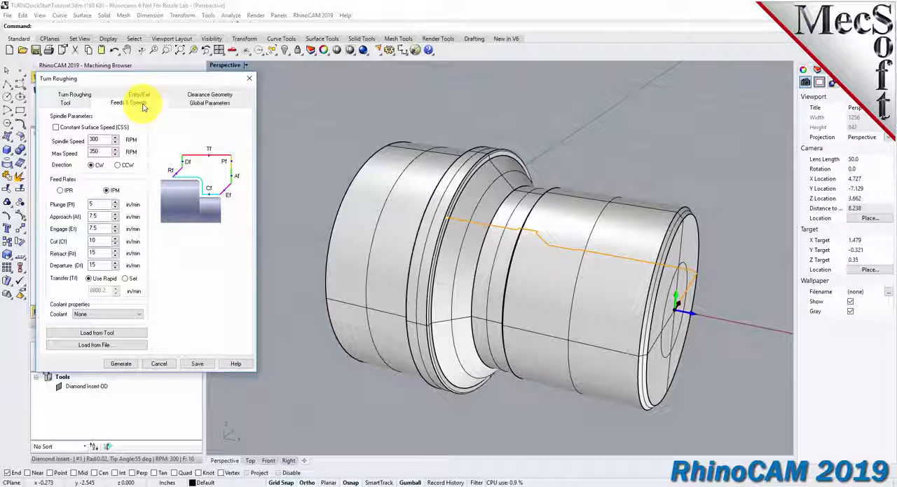
pyautogui.click(120, 336)
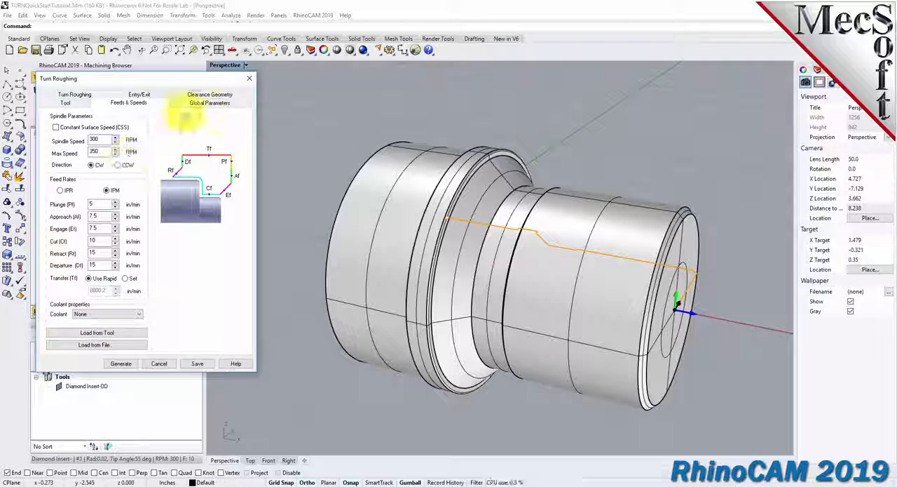
# Set the cut transfer of the roughing operation's clearance geometry to Clearance Plane.
pyautogui.click(200, 96)
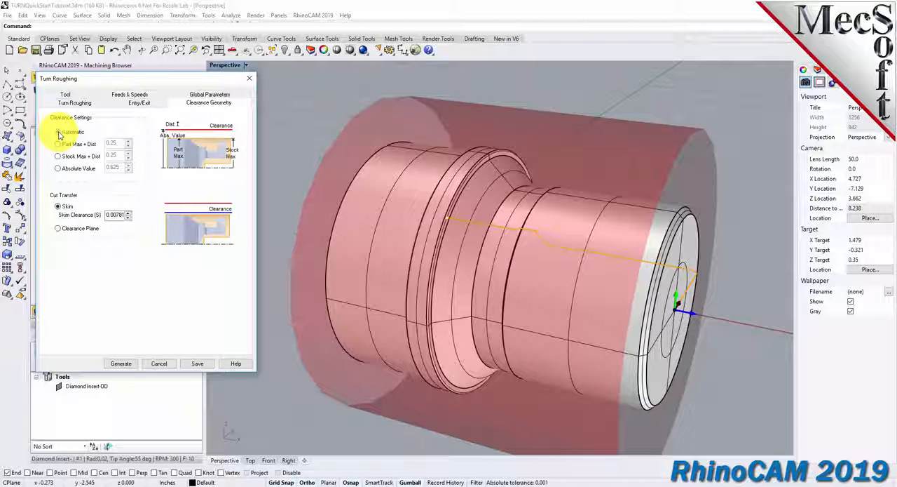
pyautogui.click(58, 228)
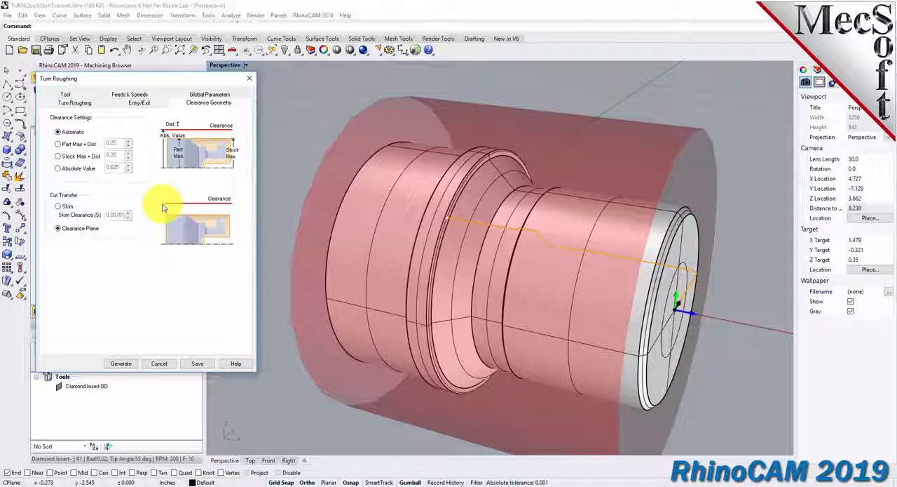
pyautogui.moveTo(525, 232); pyautogui.dragTo(487, 227, button='right')
pyautogui.scroll(2, 487, 228)
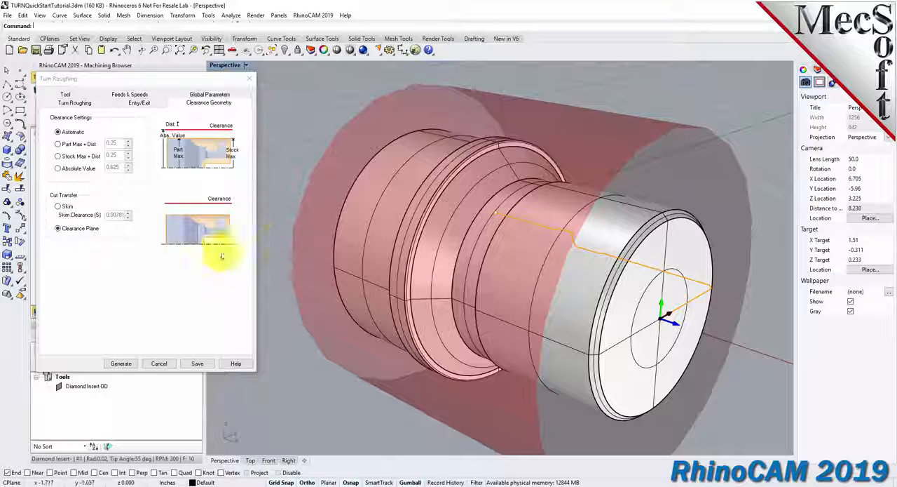
# Use the Outer Diameter approach type and a stock allowance of 0.01 in the roughing operation's global parameters.
pyautogui.click(205, 95)
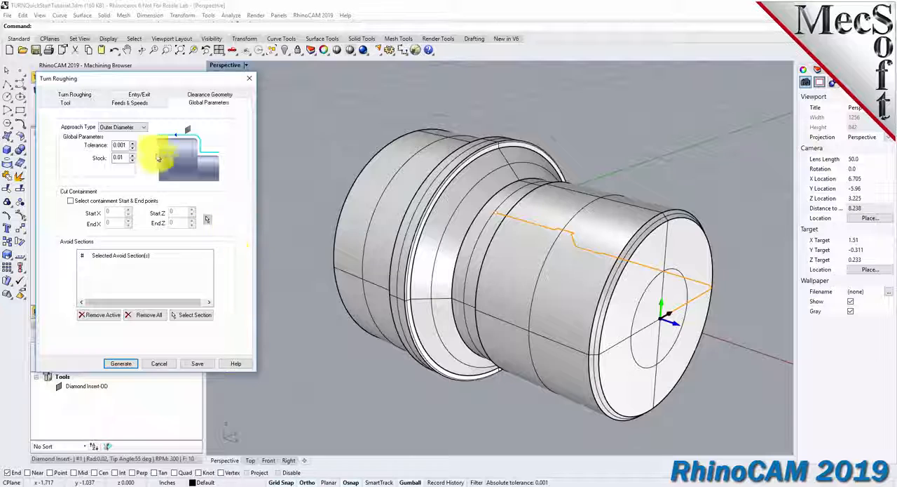
pyautogui.click(143, 128)
pyautogui.click(138, 137)
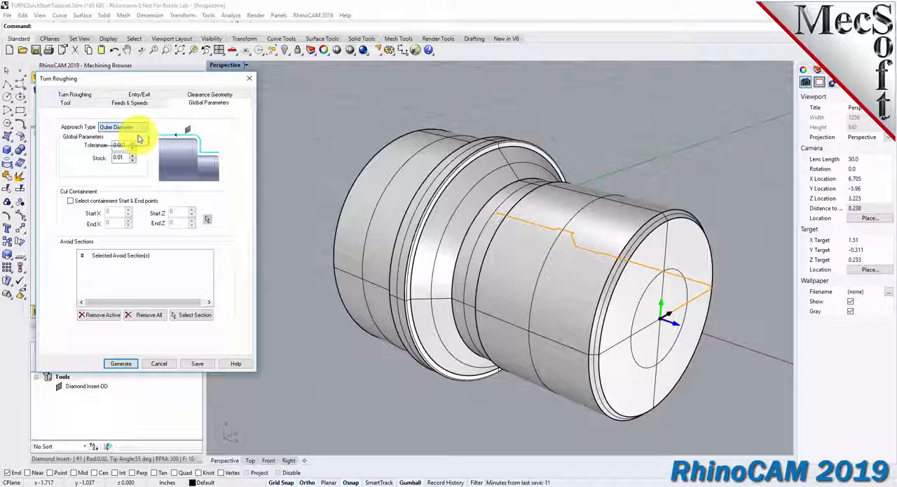
pyautogui.moveTo(125, 158); pyautogui.dragTo(106, 159)
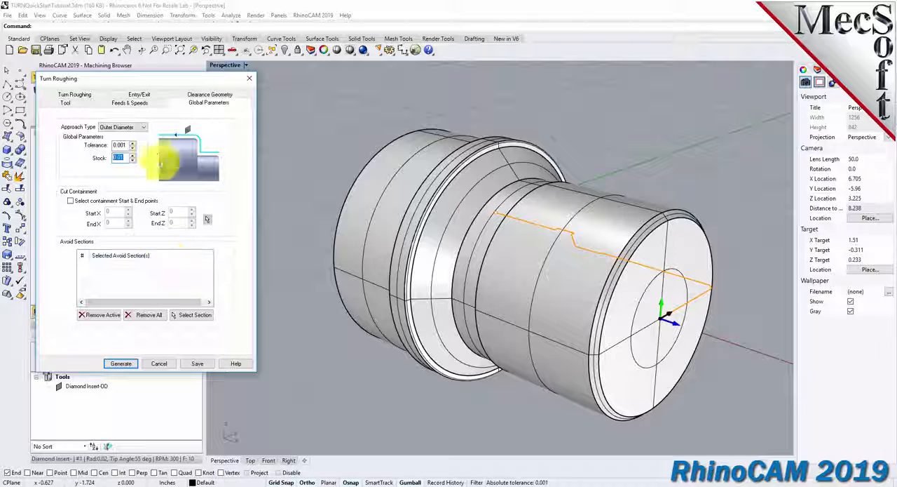
# Set the roughing cut pattern to Linear Cuts without a final cleanup pass, with a depth per cut distance of 0.0625.
pyautogui.click(87, 95)
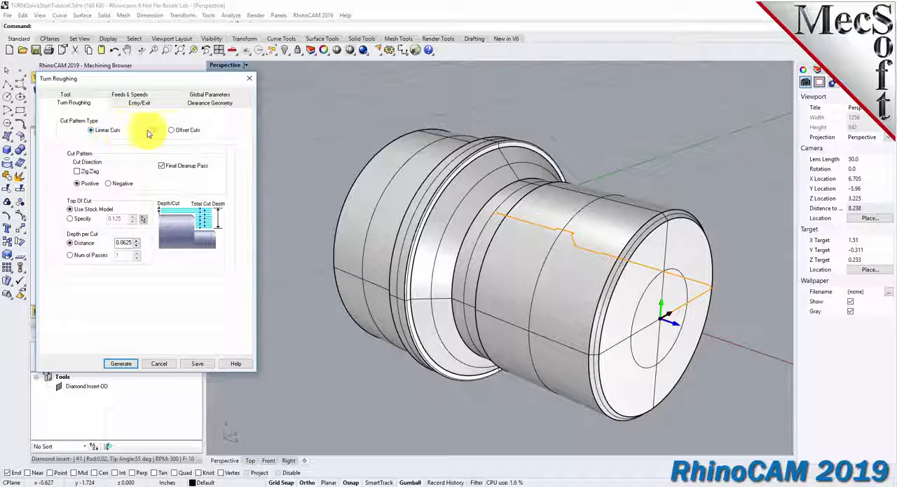
pyautogui.click(171, 130)
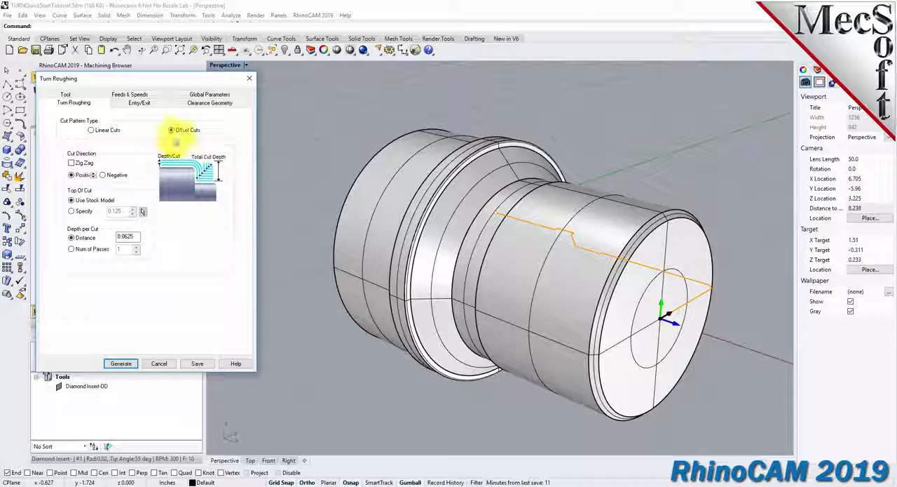
pyautogui.click(92, 131)
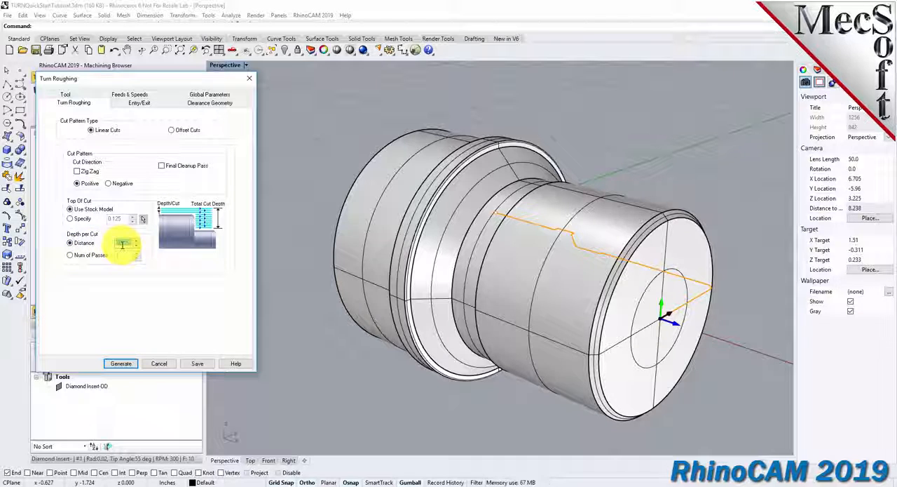
pyautogui.write('0.0625')
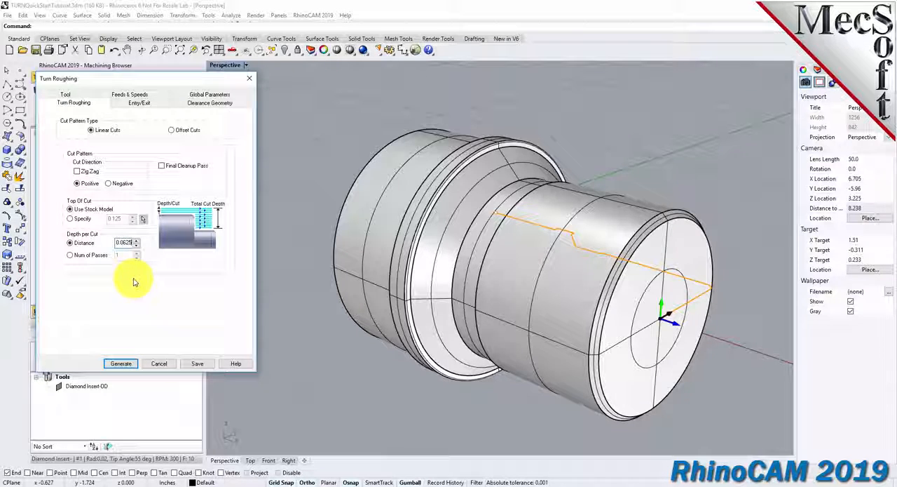
# Set both the approach and engage motion lengths of the roughing entry to 0.025.
pyautogui.click(134, 107)
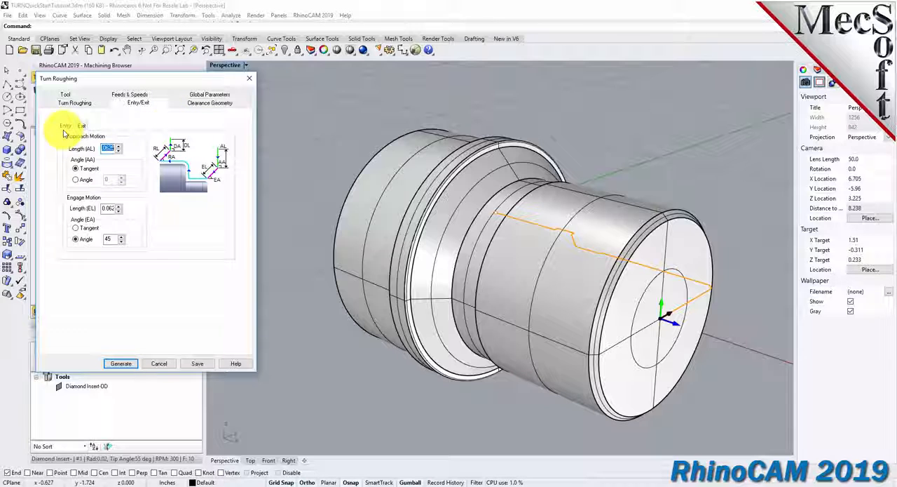
pyautogui.doubleClick(107, 148)
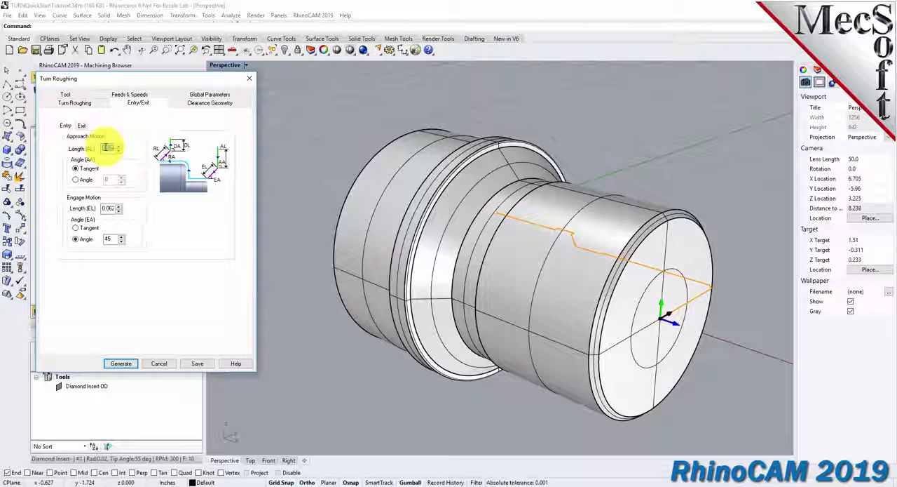
pyautogui.write('0.125')
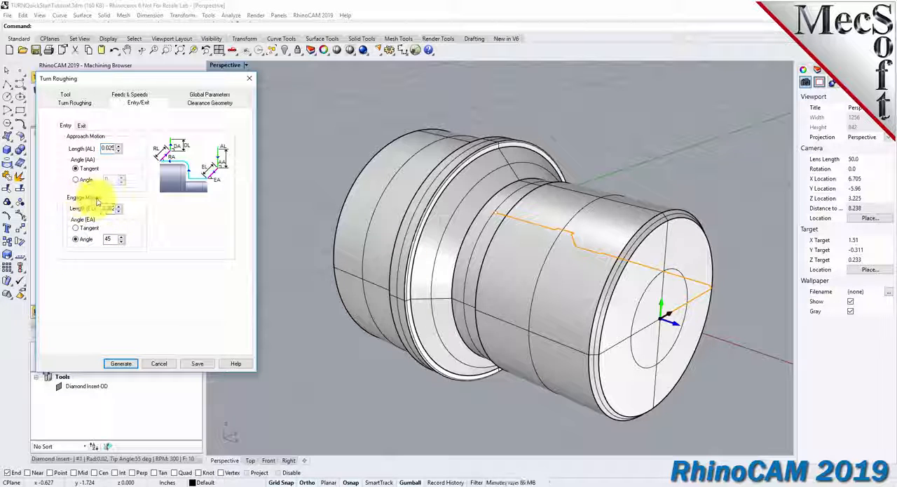
pyautogui.doubleClick(107, 208)
pyautogui.write('0.025')
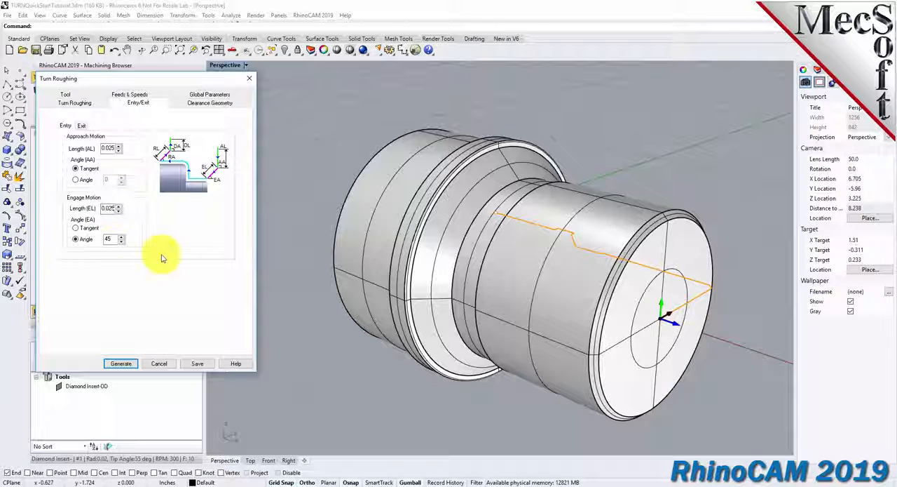
# Set the exit's retract and depart motion lengths to 0.025 and generate the Turn Roughing toolpath.
pyautogui.click(81, 126)
pyautogui.doubleClick(109, 148)
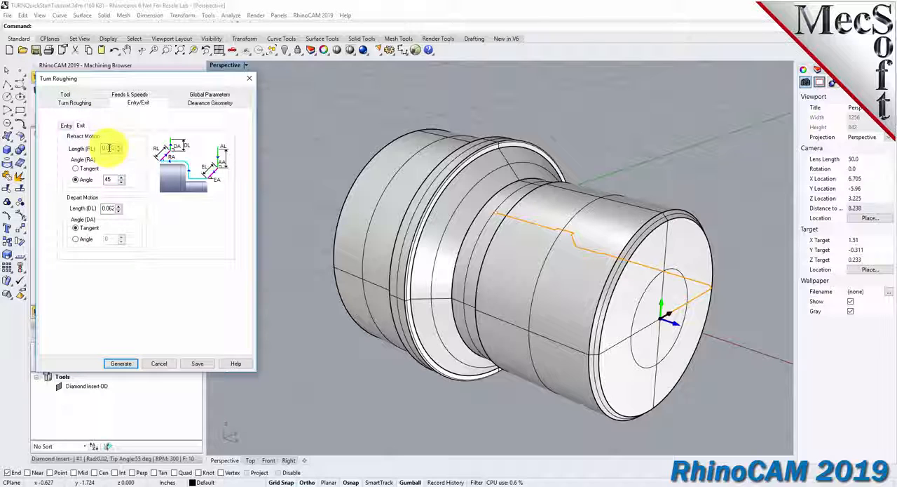
pyautogui.write('0.025')
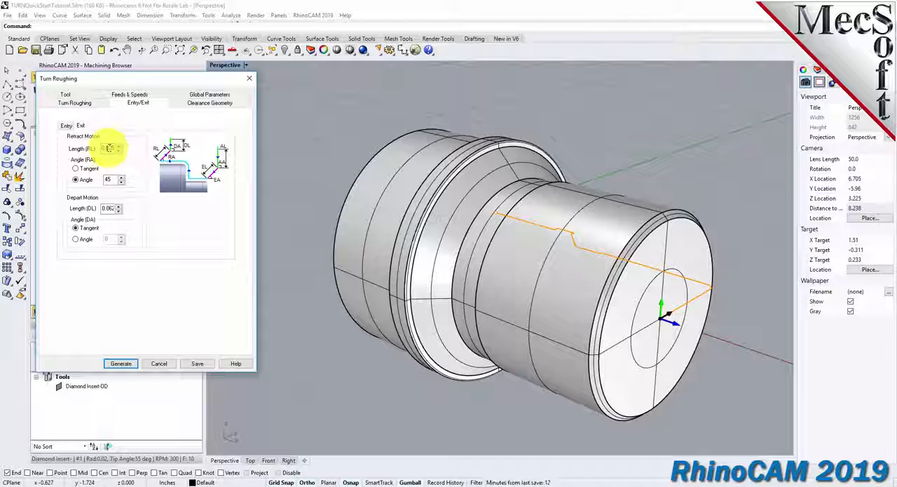
pyautogui.doubleClick(108, 207)
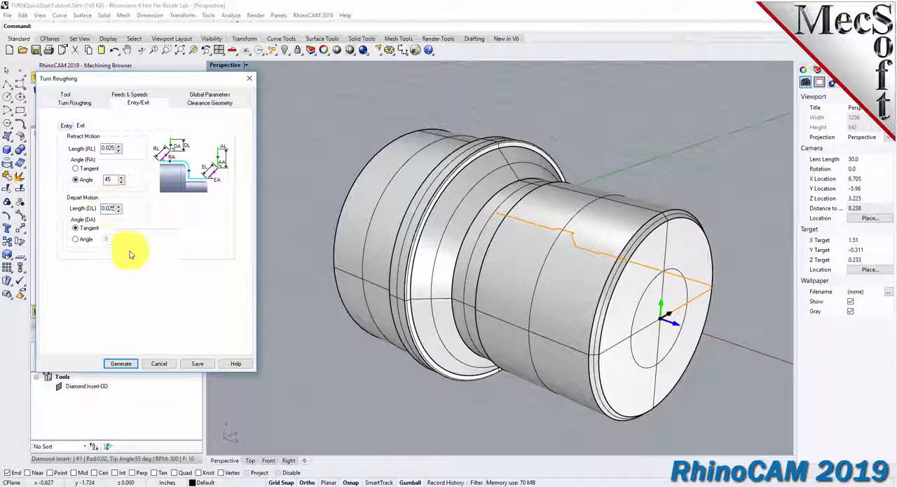
pyautogui.click(121, 363)
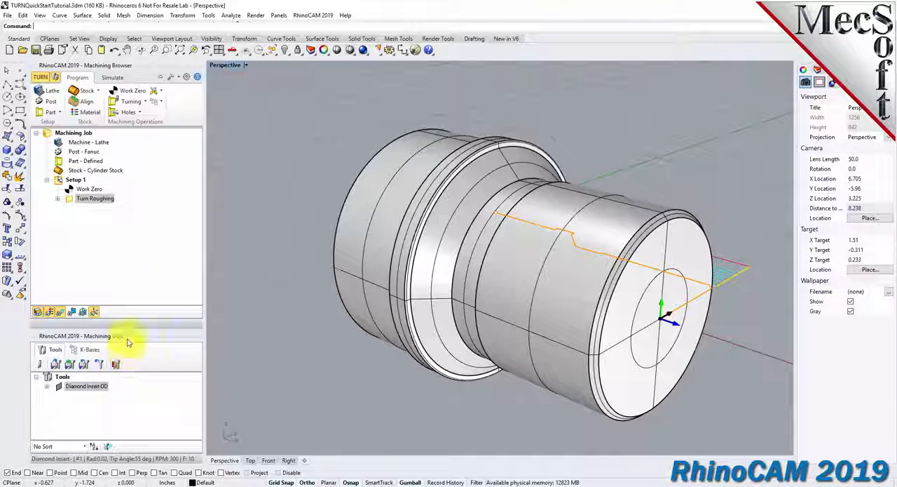
# Examine the Turn Roughing toolpath along the part profile in the top view.
pyautogui.click(70, 200)
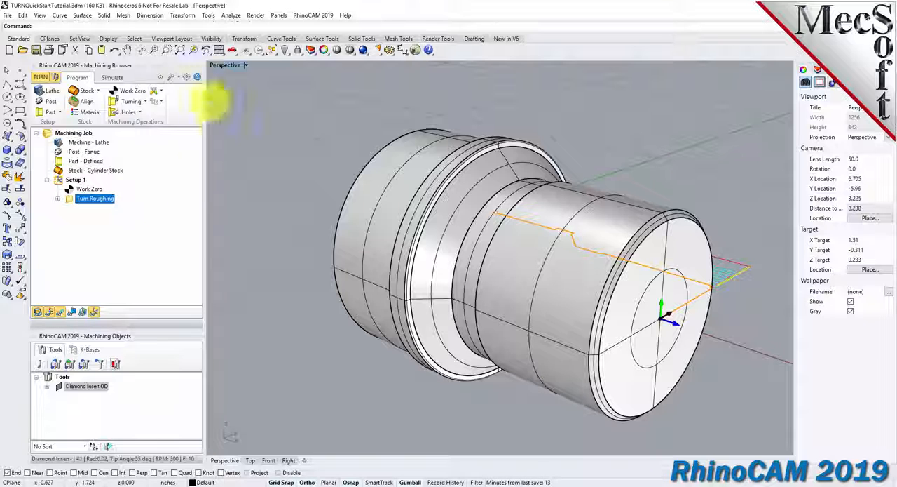
pyautogui.click(232, 51)
pyautogui.click(259, 84)
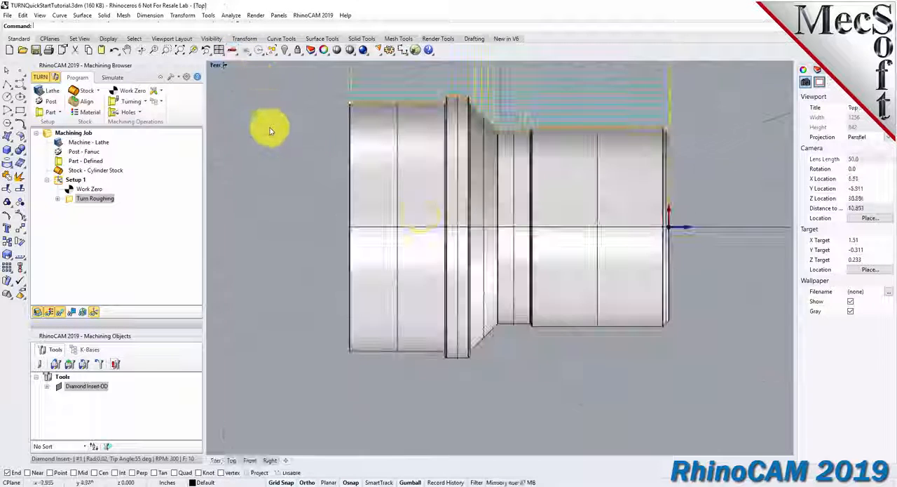
pyautogui.scroll(6, 481, 224)
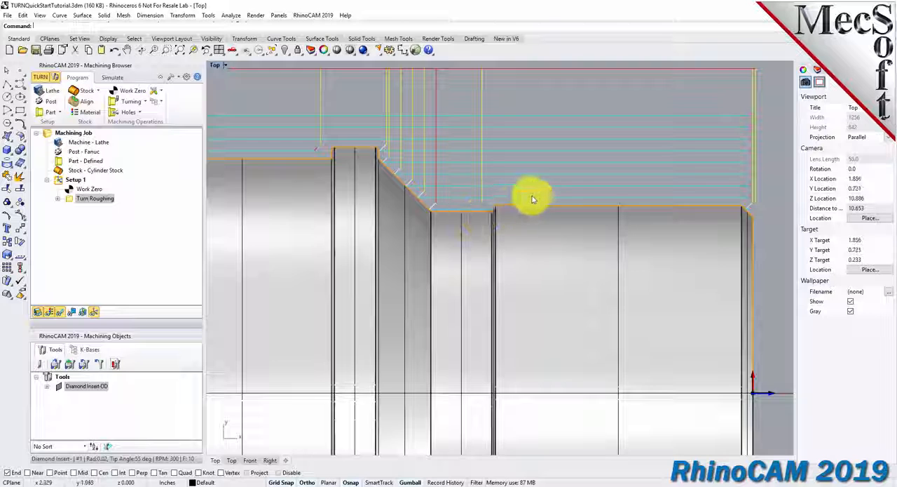
pyautogui.scroll(-4, 529, 198)
pyautogui.moveTo(538, 264); pyautogui.dragTo(531, 240, button='right')
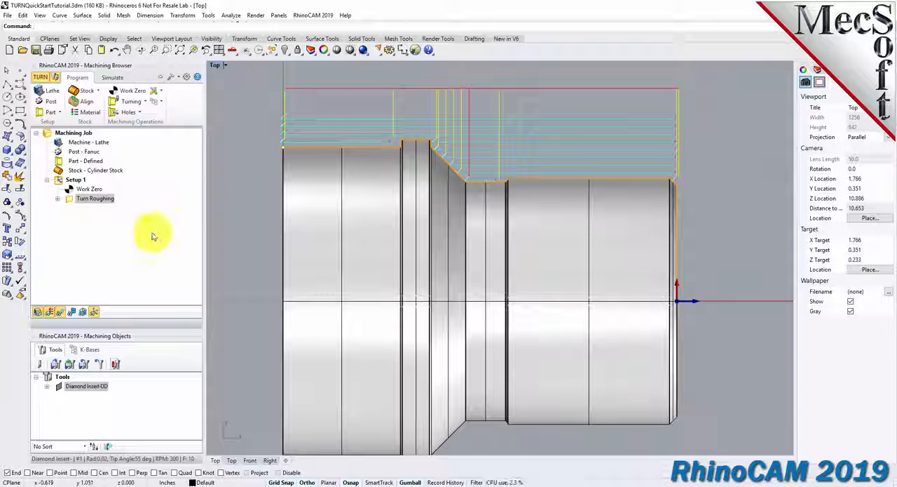
# Toggle the toolpath display off and on, and inspect the roughing toolpath in the perspective view.
pyautogui.click(62, 315)
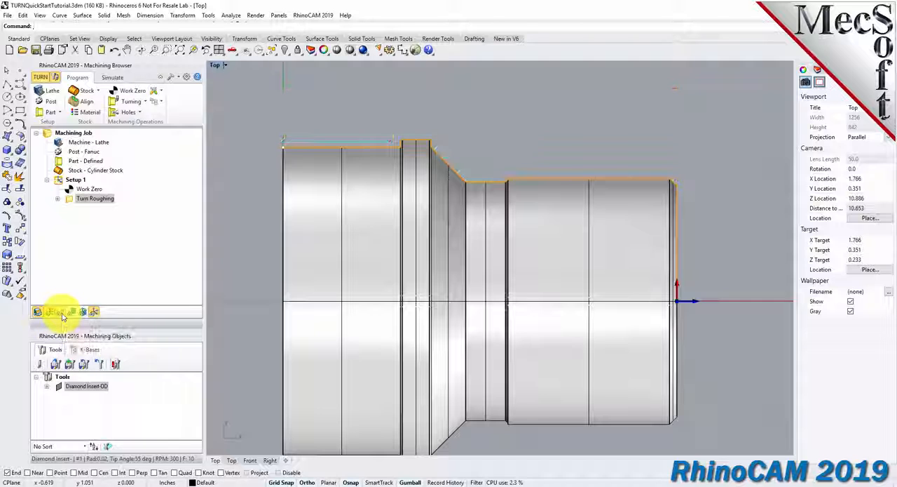
pyautogui.click(61, 315)
pyautogui.click(62, 315)
pyautogui.click(61, 315)
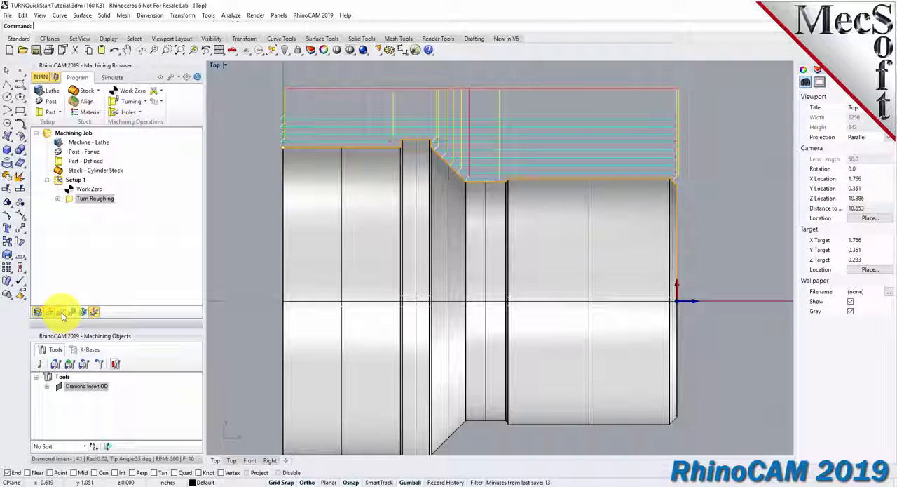
pyautogui.click(232, 49)
pyautogui.click(245, 93)
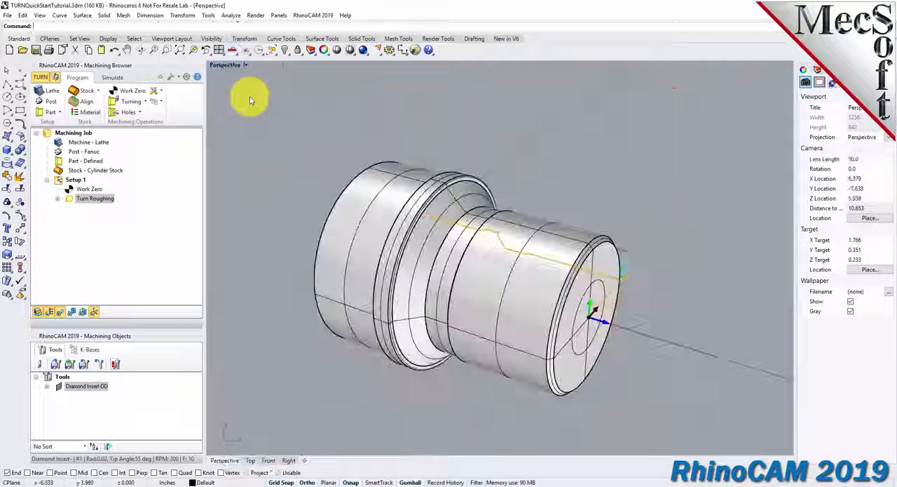
pyautogui.moveTo(376, 224); pyautogui.dragTo(362, 270, button='right')
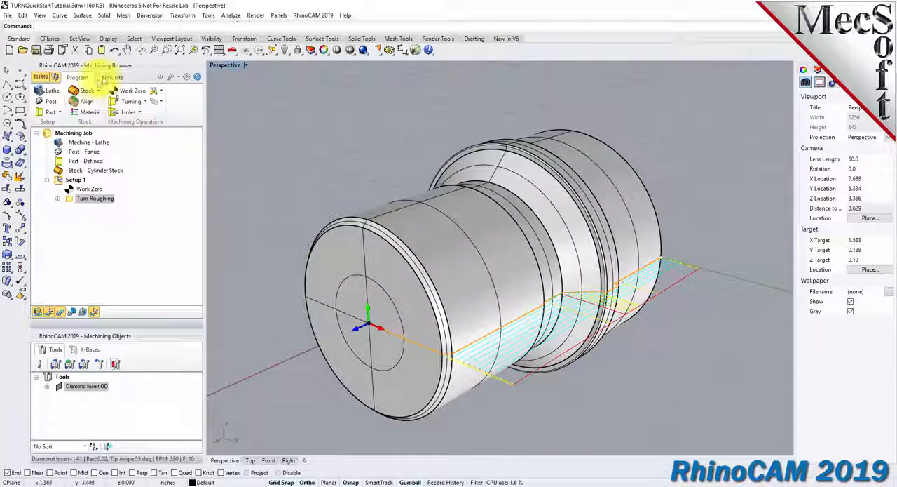
# Prepare to simulate the Turn Roughing operation by setting the simulation display mode to 3 Quarter in the preferences.
pyautogui.click(112, 78)
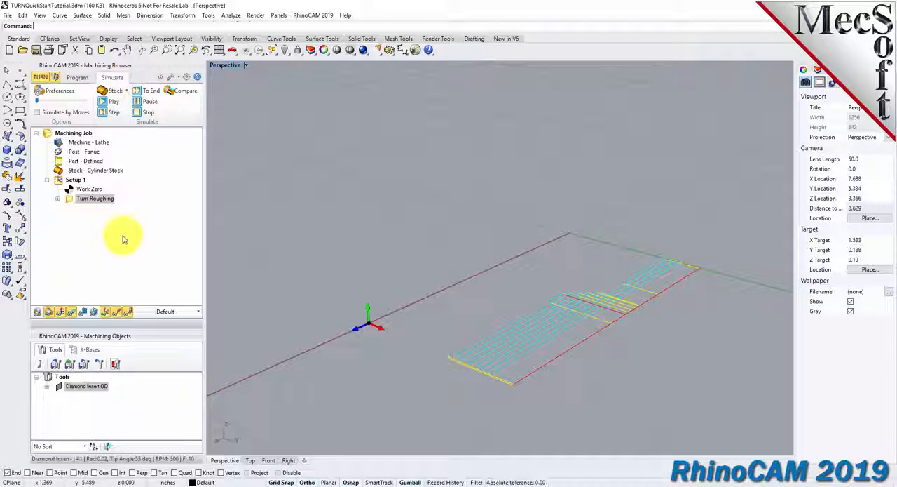
pyautogui.click(70, 198)
pyautogui.moveTo(431, 272); pyautogui.dragTo(519, 279, button='right')
pyautogui.scroll(4, 519, 279)
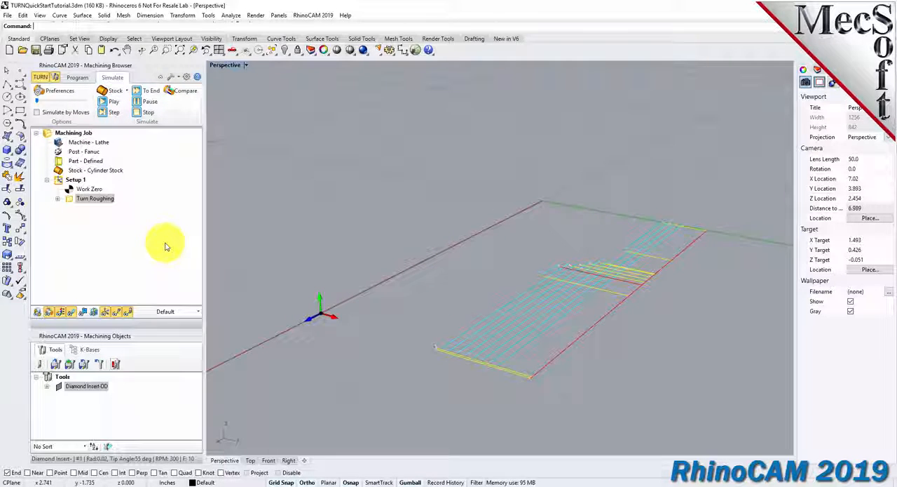
pyautogui.click(59, 91)
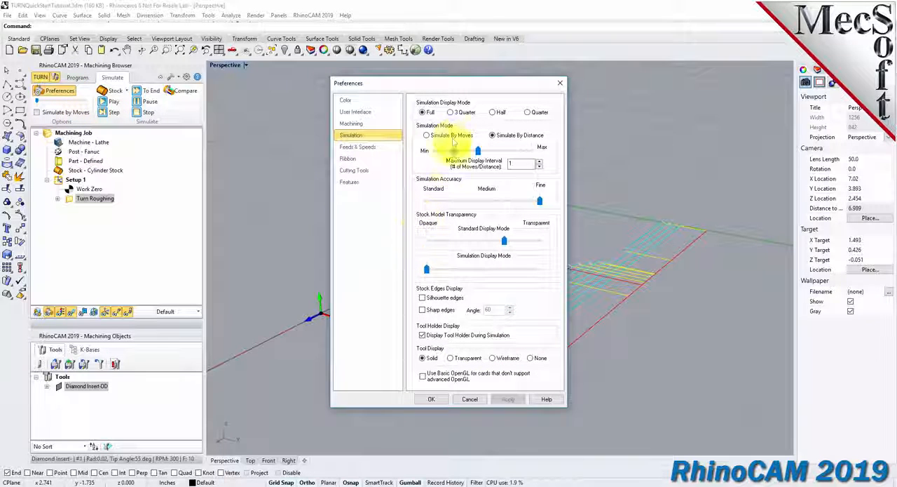
pyautogui.click(451, 113)
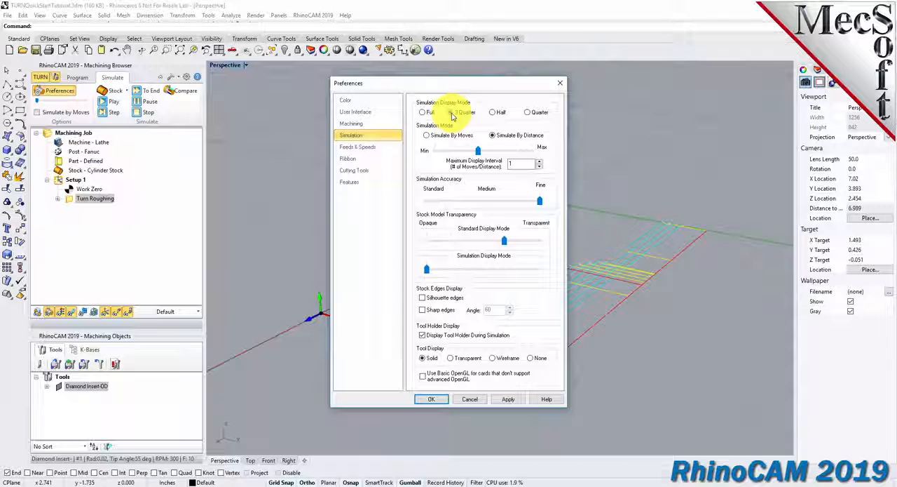
pyautogui.click(436, 399)
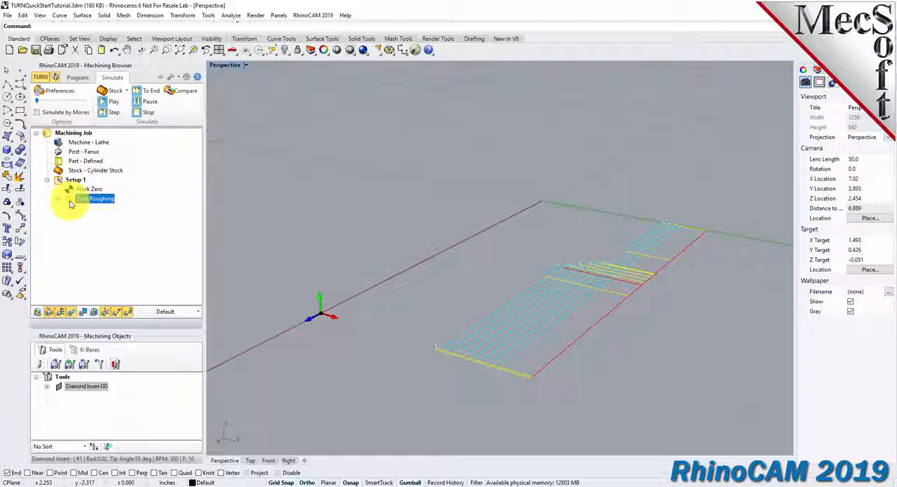
# Simulate the Turn Roughing operation and inspect the cut stock with its material texture toggled off and on.
pyautogui.click(114, 101)
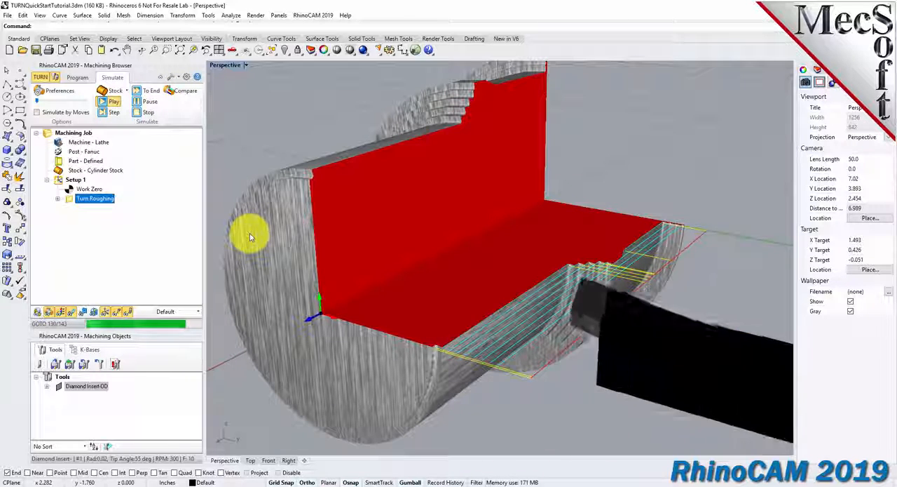
pyautogui.moveTo(513, 300); pyautogui.dragTo(449, 243, button='right')
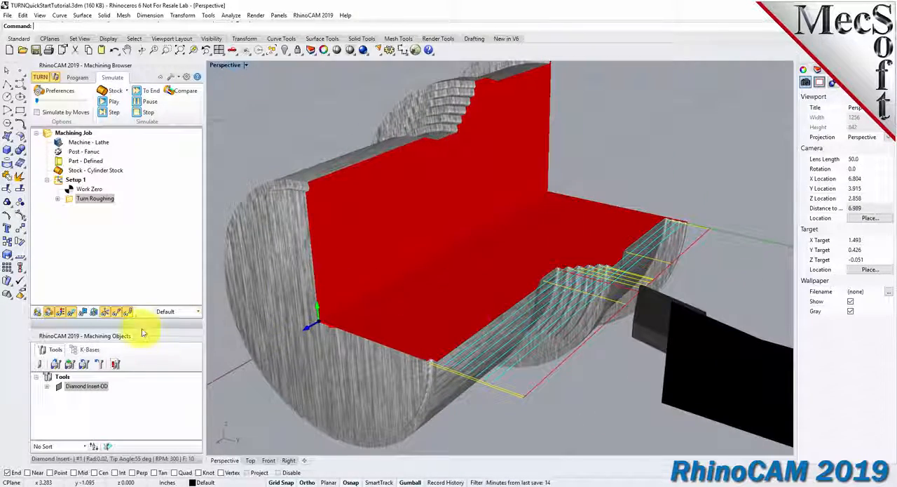
pyautogui.click(64, 313)
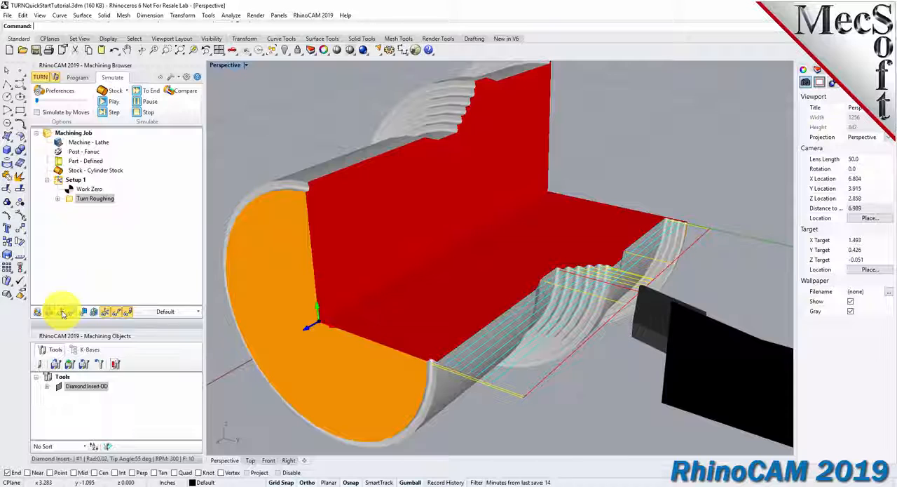
pyautogui.click(63, 314)
pyautogui.click(64, 314)
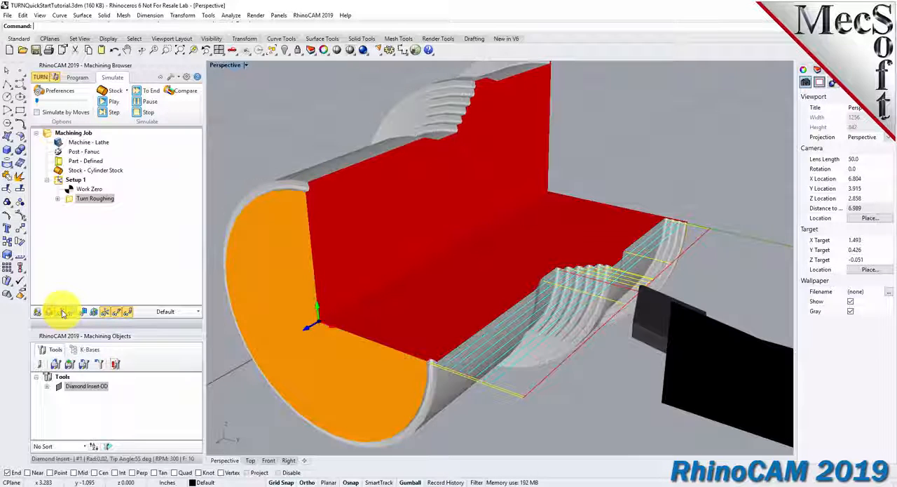
pyautogui.click(63, 312)
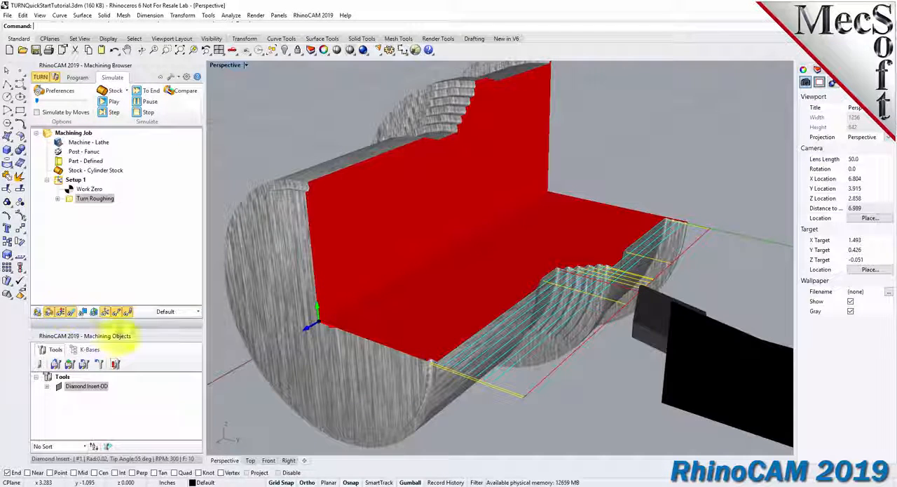
pyautogui.moveTo(529, 325); pyautogui.dragTo(588, 297, button='right')
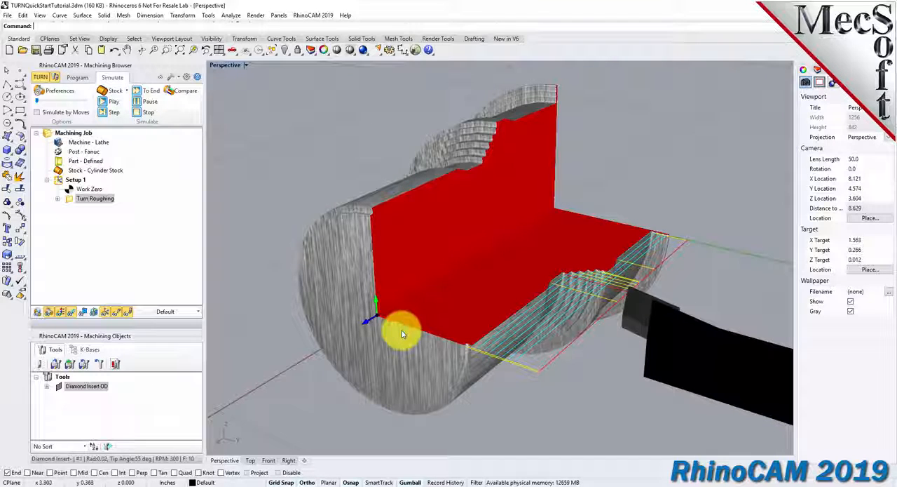
pyautogui.scroll(2, 401, 330)
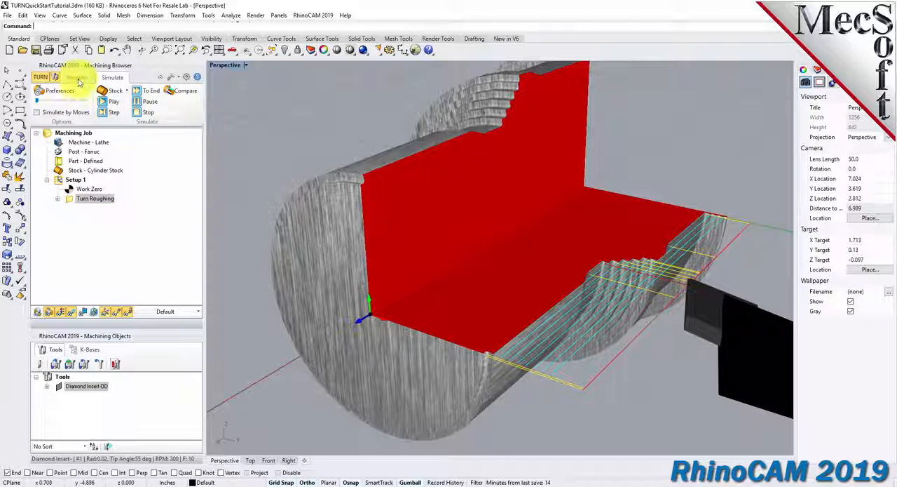
# Create a Turn Finishing operation with the Diamond Insert-OD tool, keeping its feeds and speeds and using Clearance Plane for cut transfer.
pyautogui.click(77, 77)
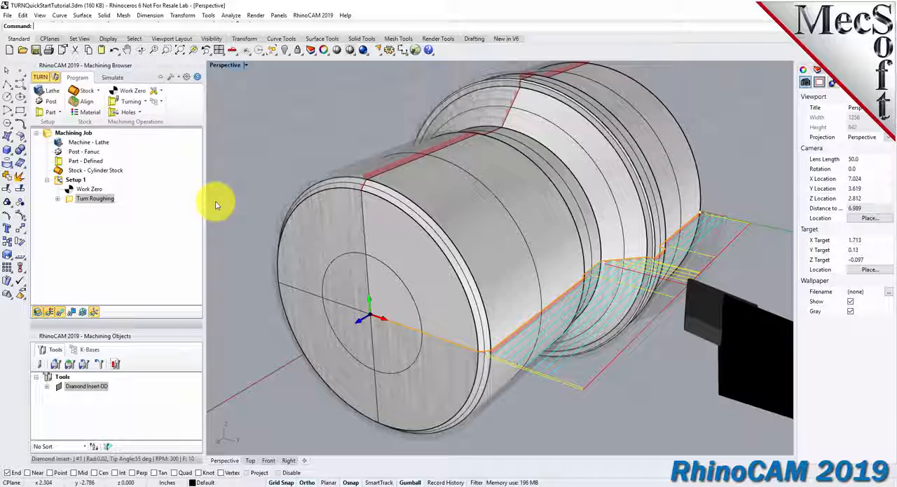
pyautogui.click(131, 101)
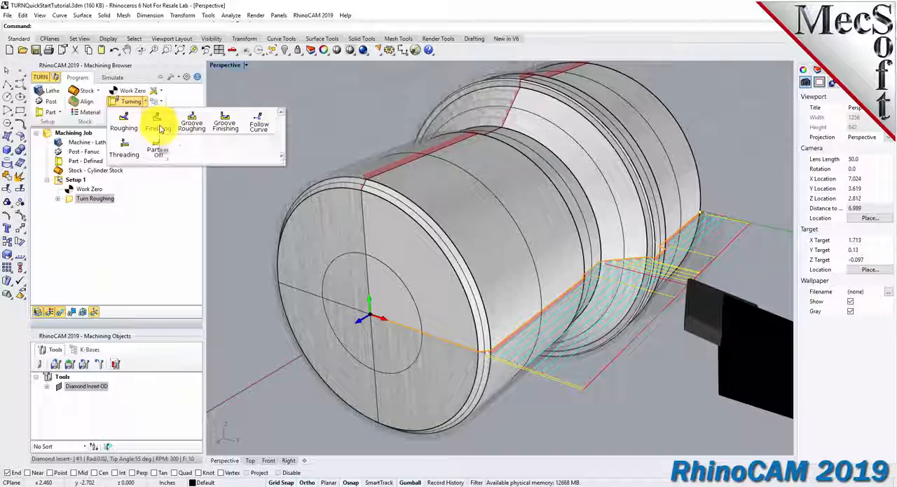
pyautogui.click(159, 125)
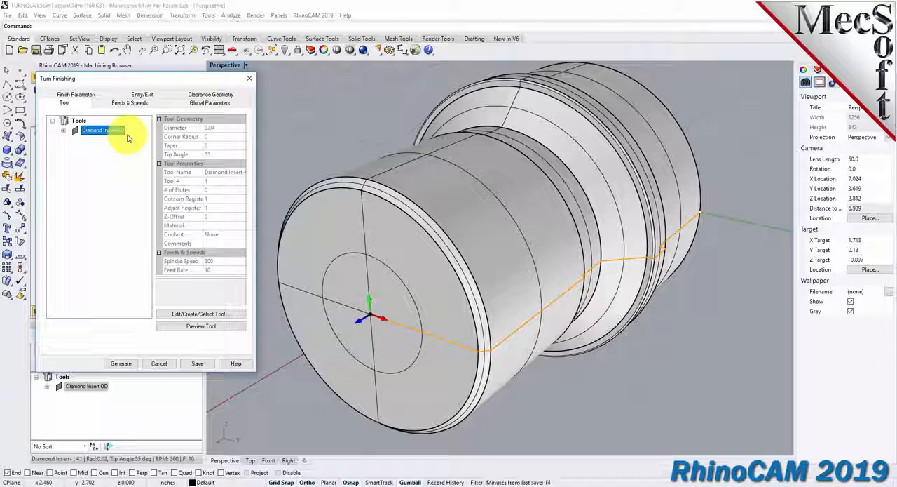
pyautogui.click(140, 104)
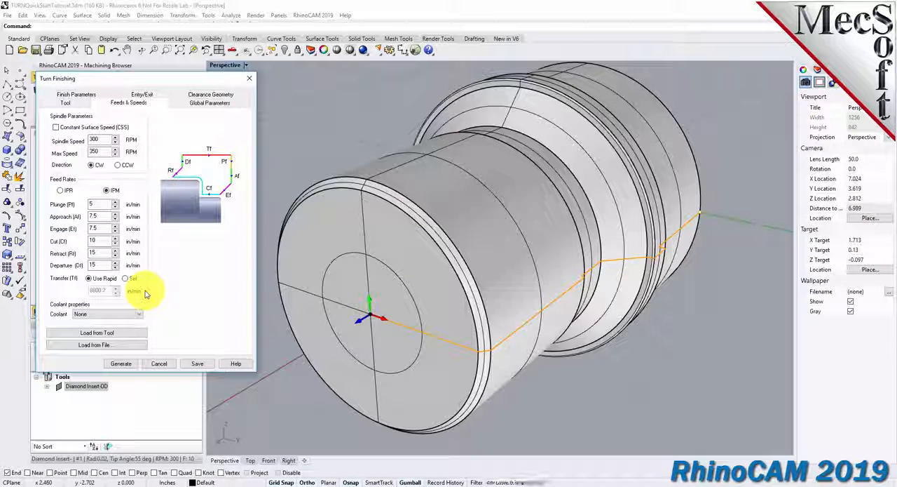
pyautogui.click(209, 95)
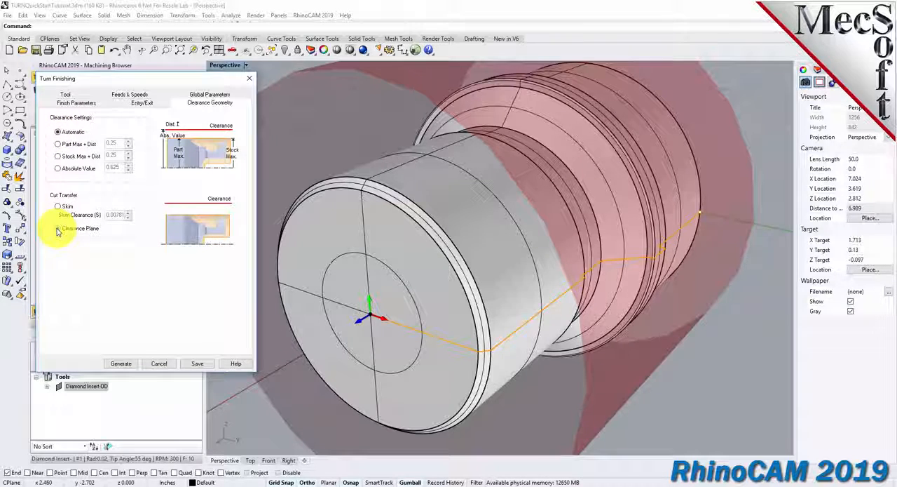
pyautogui.click(58, 229)
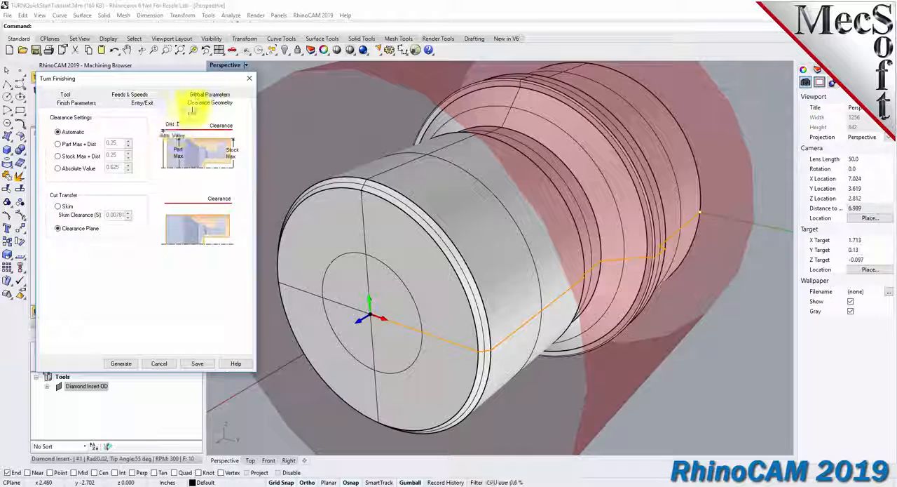
# Set the Turn Finishing approach type to Outer Diameter and enable start and end point selection for cut containment.
pyautogui.click(203, 95)
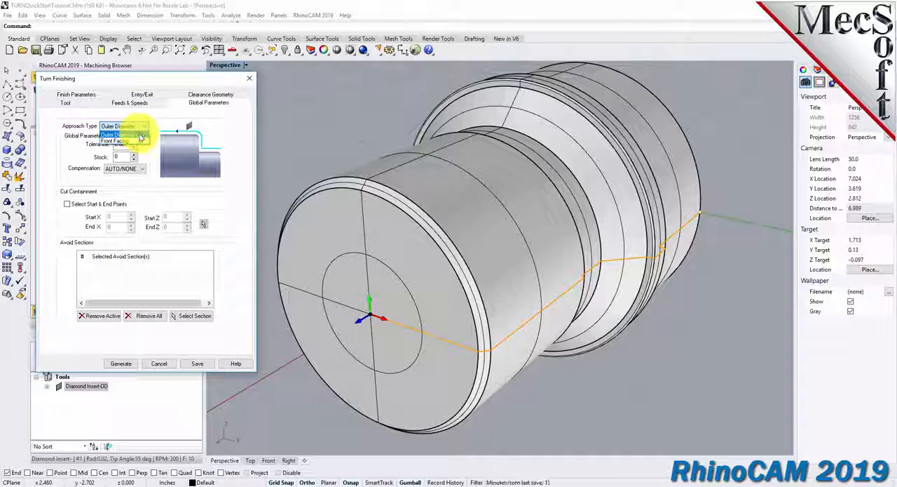
pyautogui.click(140, 135)
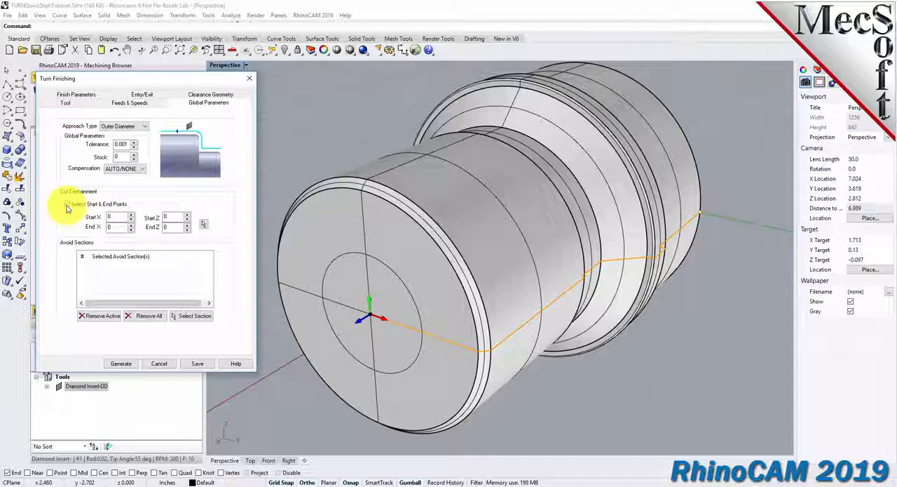
pyautogui.click(67, 205)
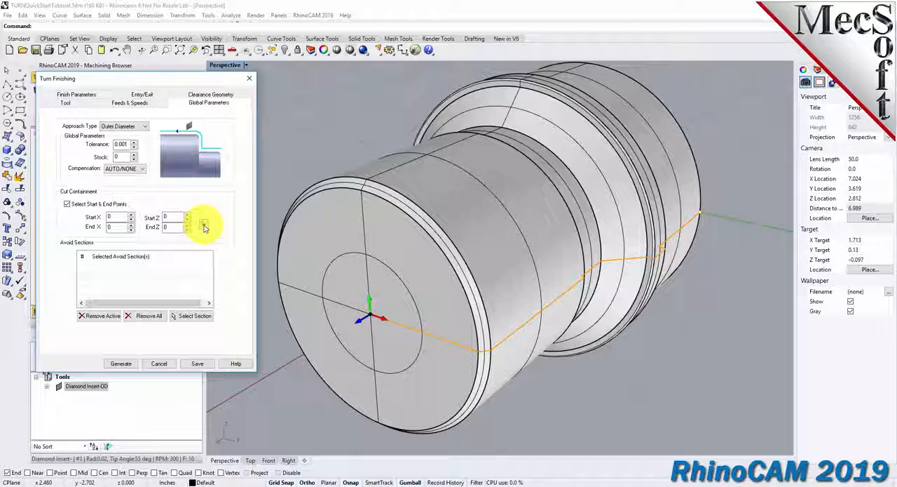
# Pick the containment start at the front chamfer's face corner and the end at the profile's back end, and generate the Turn Finishing toolpath.
pyautogui.click(204, 226)
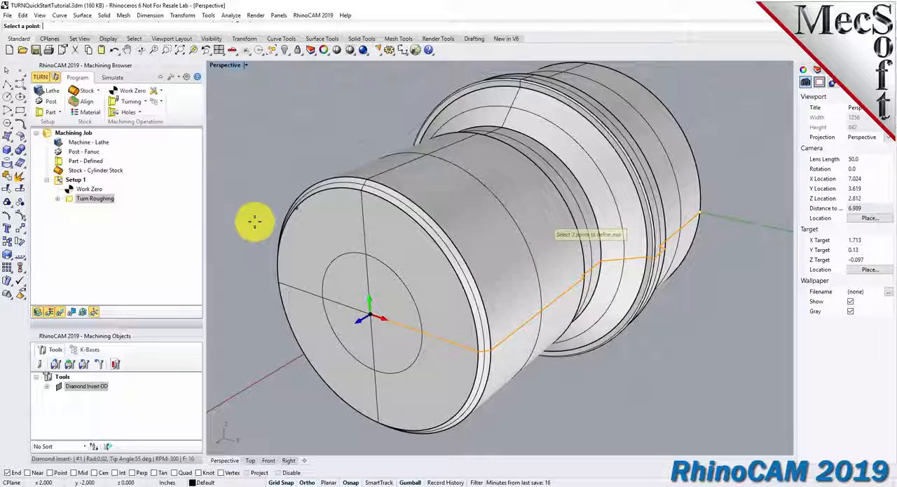
pyautogui.click(233, 52)
pyautogui.click(257, 79)
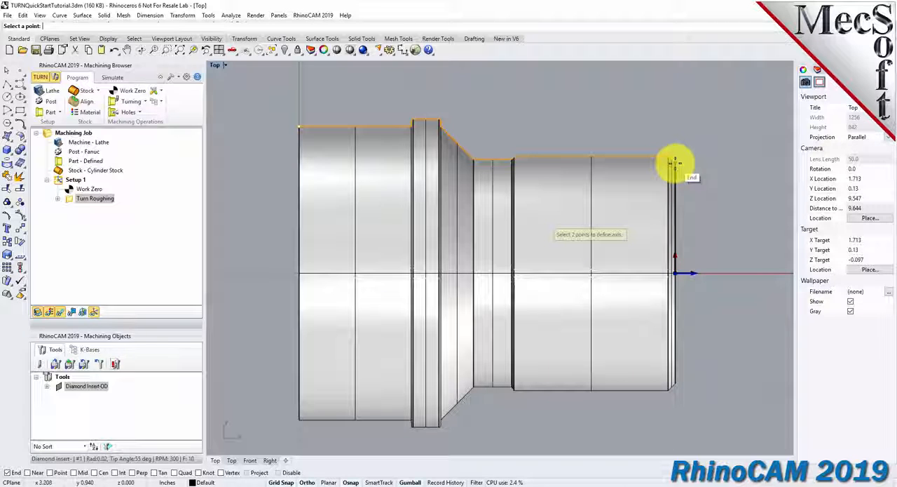
pyautogui.click(298, 126)
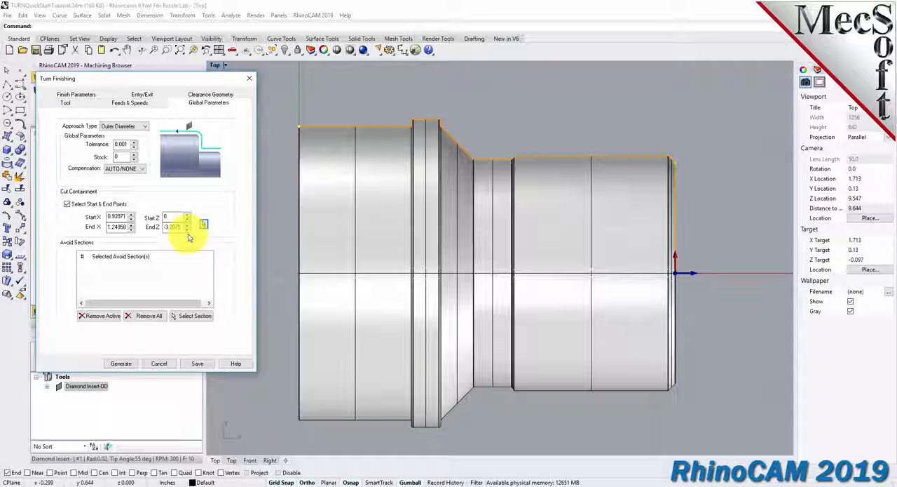
pyautogui.click(126, 365)
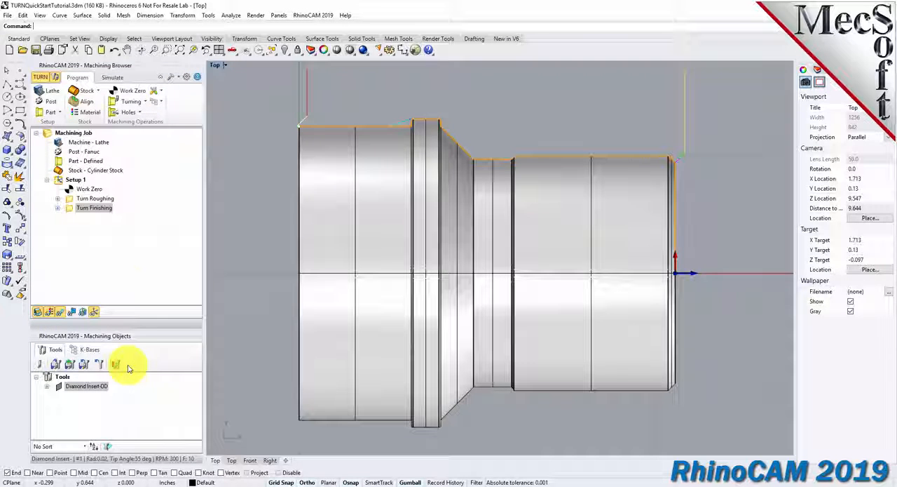
# Simulate the Turn Finishing operation in the perspective view and inspect the finished cut surface along the profile.
pyautogui.click(85, 208)
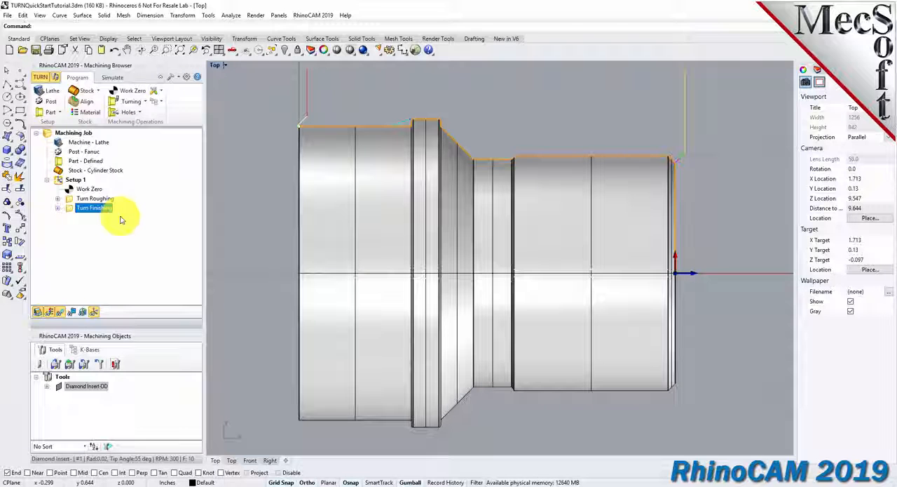
pyautogui.click(112, 77)
pyautogui.click(232, 50)
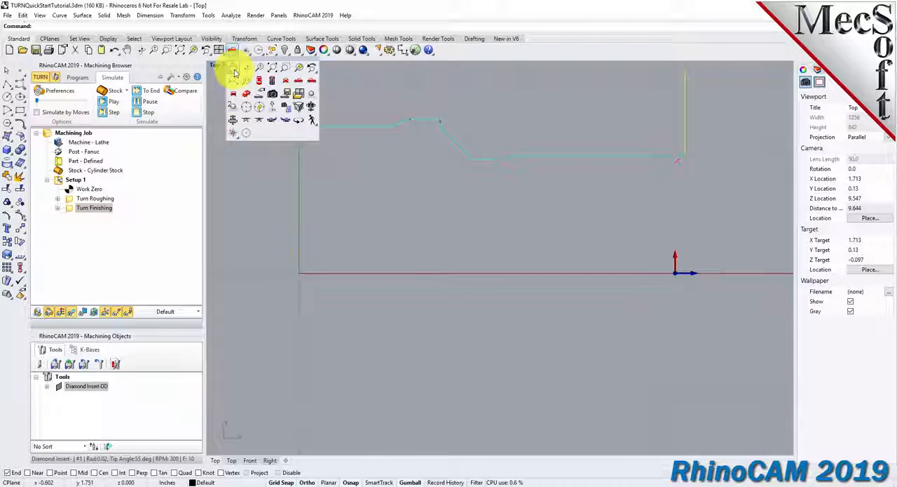
pyautogui.click(246, 94)
pyautogui.moveTo(617, 284); pyautogui.dragTo(257, 192, button='right')
pyautogui.click(113, 102)
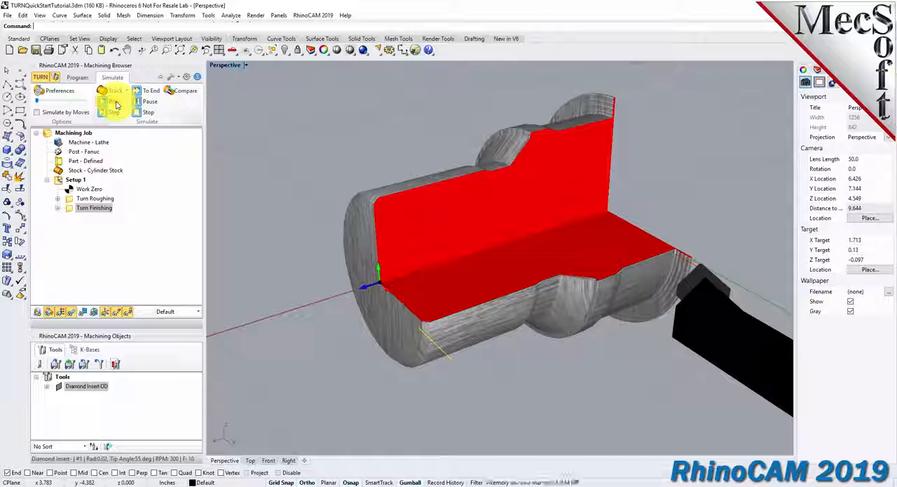
pyautogui.scroll(5, 533, 336)
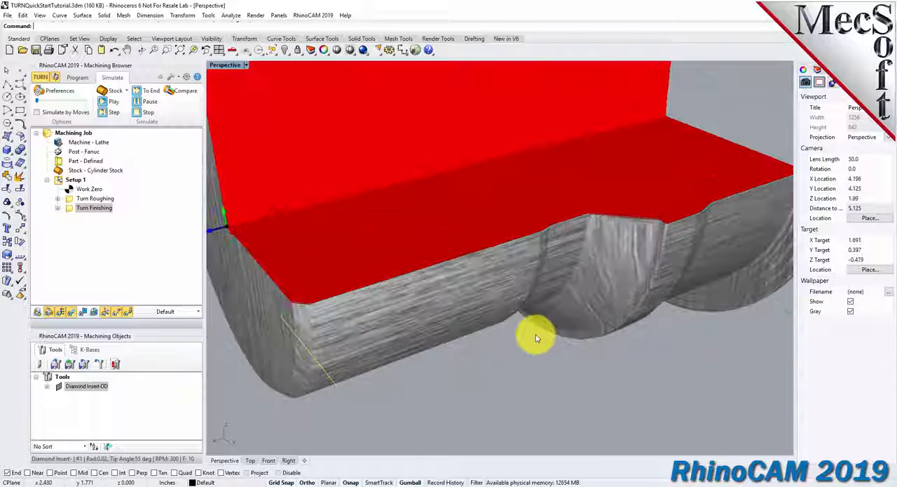
pyautogui.click(115, 103)
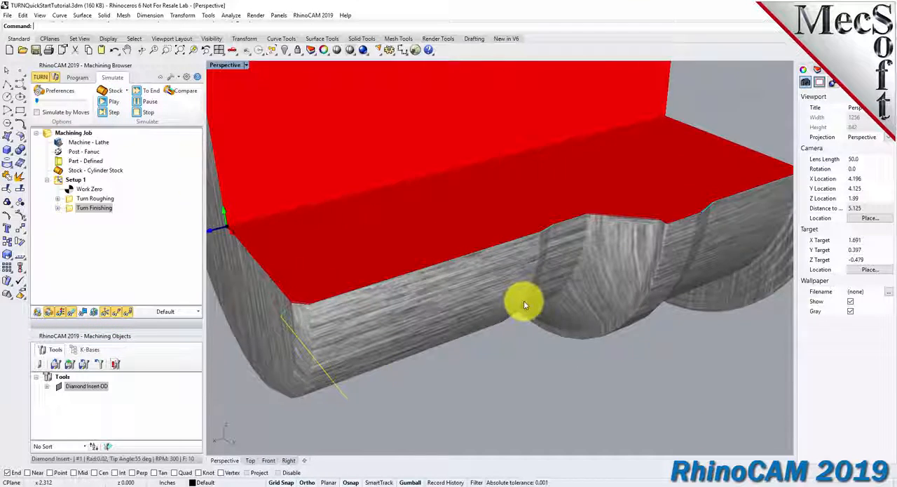
pyautogui.scroll(-8, 509, 322)
pyautogui.scroll(-4, 313, 299)
pyautogui.scroll(6, 447, 281)
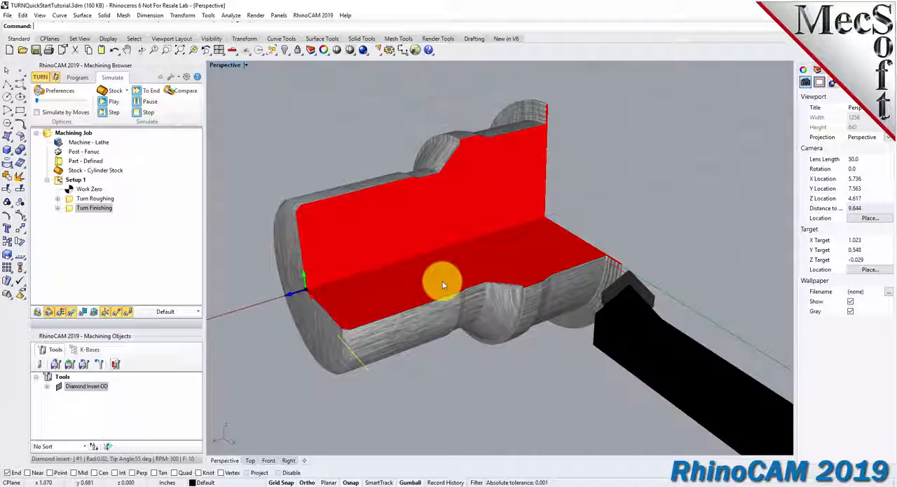
# Post Setup 1 with the Fanuc post-processor to TURNQuickStartTutorial_Setup 1.nc in the QuickStart folder.
pyautogui.click(78, 179)
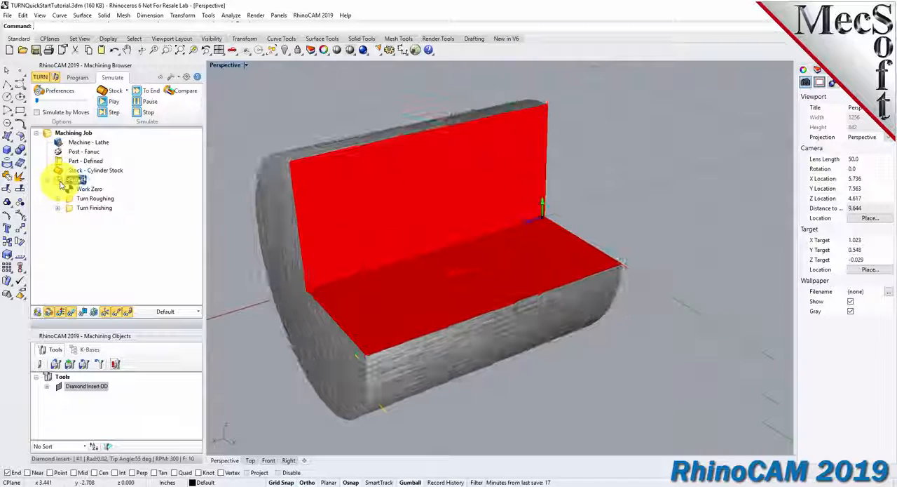
pyautogui.rightClick(80, 181)
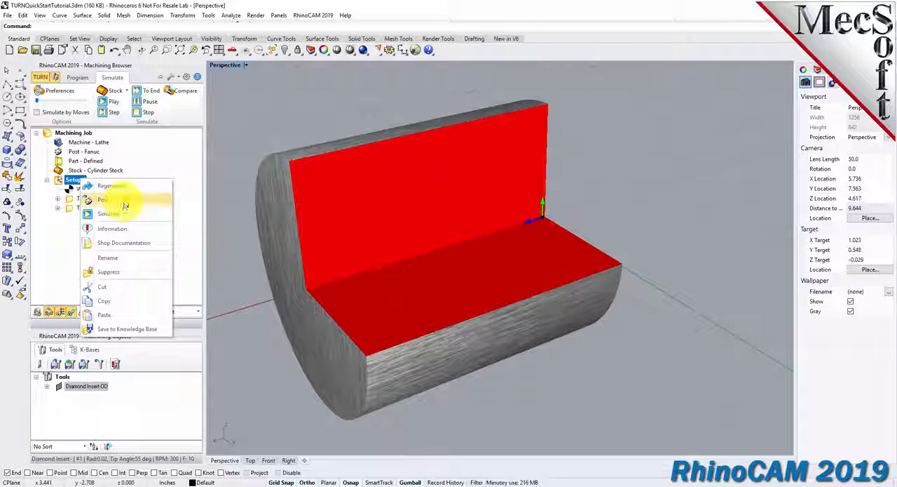
pyautogui.click(125, 202)
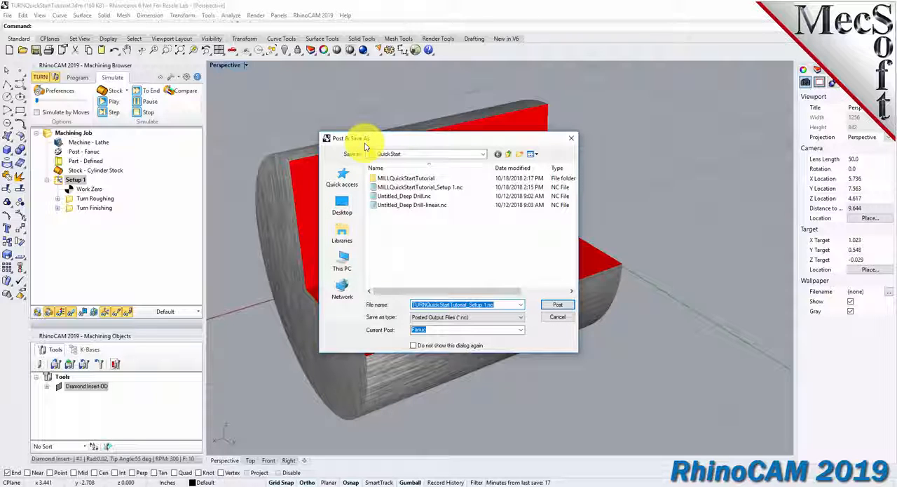
pyautogui.click(431, 304)
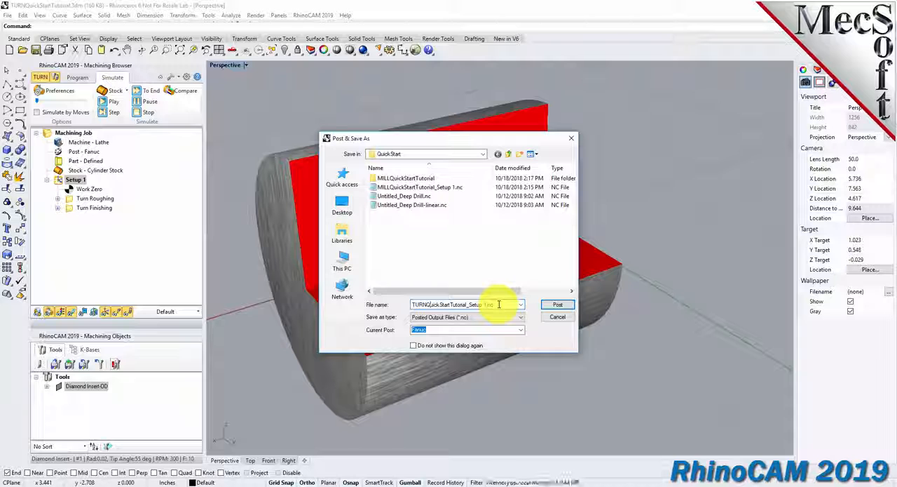
pyautogui.moveTo(499, 304); pyautogui.dragTo(411, 304)
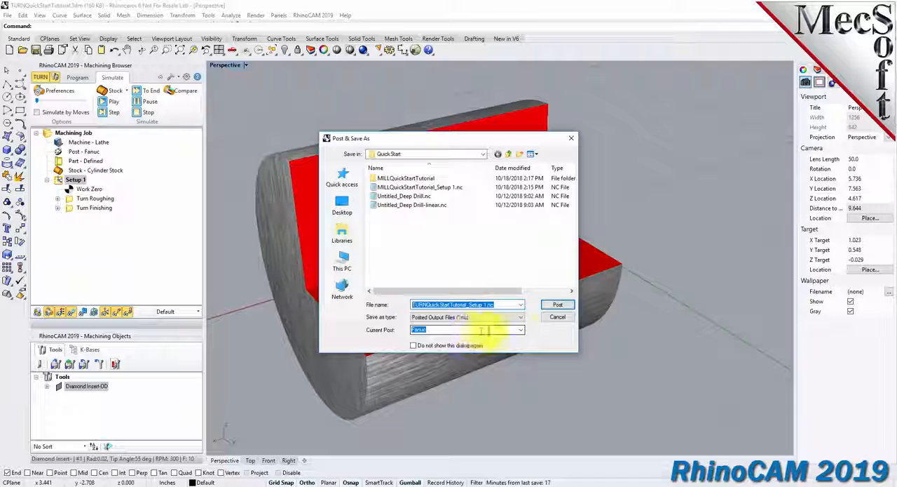
pyautogui.click(557, 306)
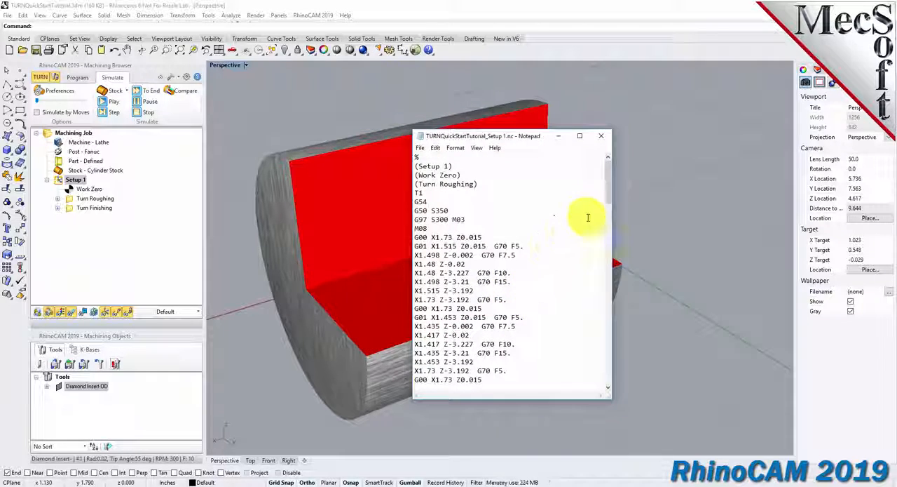
# Examine the first Turn Roughing moves in the posted G-code and close the file.
pyautogui.moveTo(607, 186)
pyautogui.mouseDown()
pyautogui.moveTo(606, 366)
pyautogui.moveTo(600, 180)
pyautogui.mouseUp()
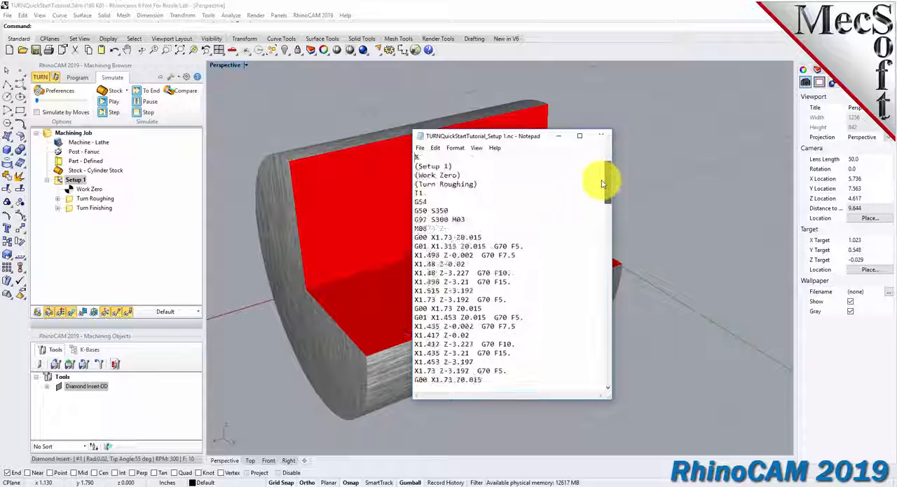
pyautogui.moveTo(524, 246); pyautogui.dragTo(415, 246)
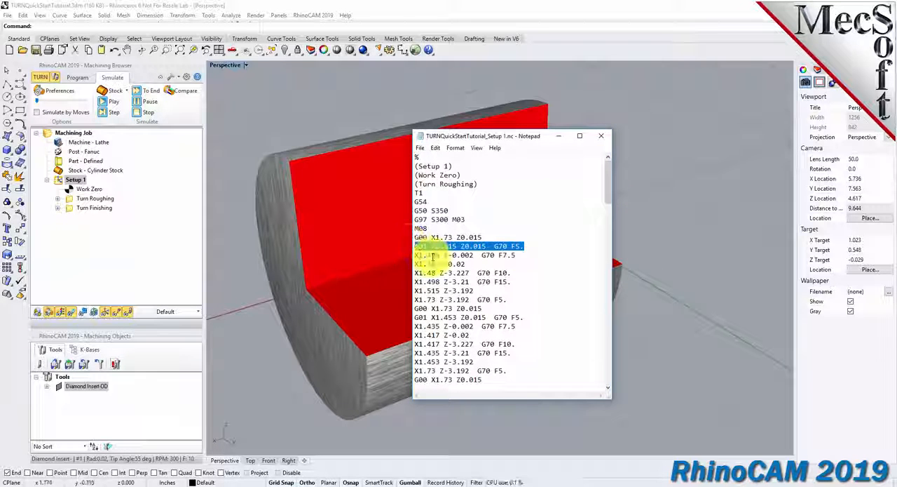
pyautogui.click(600, 139)
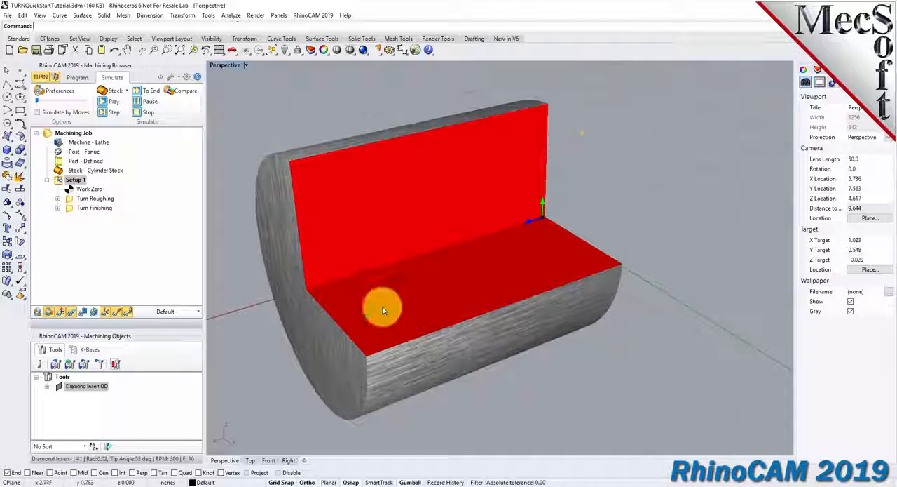
# Return from simulation to the machining program and inspect the part inside its cylinder stock from the front.
pyautogui.scroll(2, 245, 290)
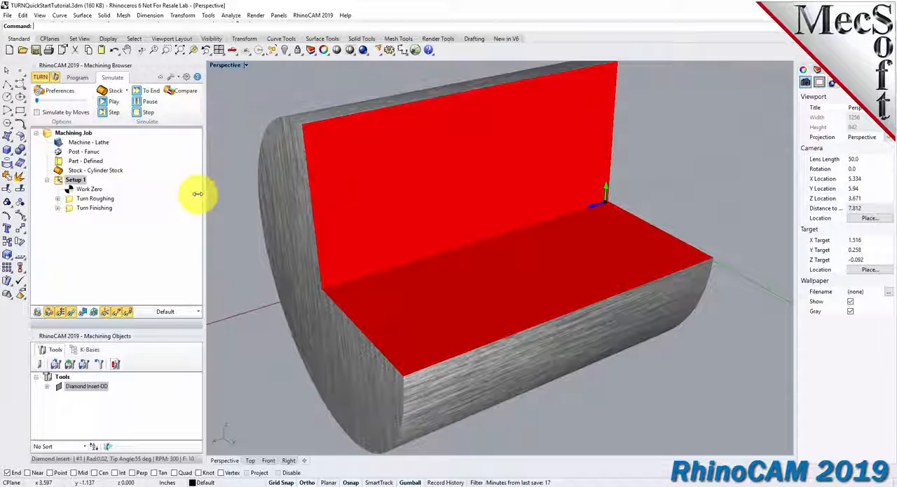
pyautogui.click(77, 77)
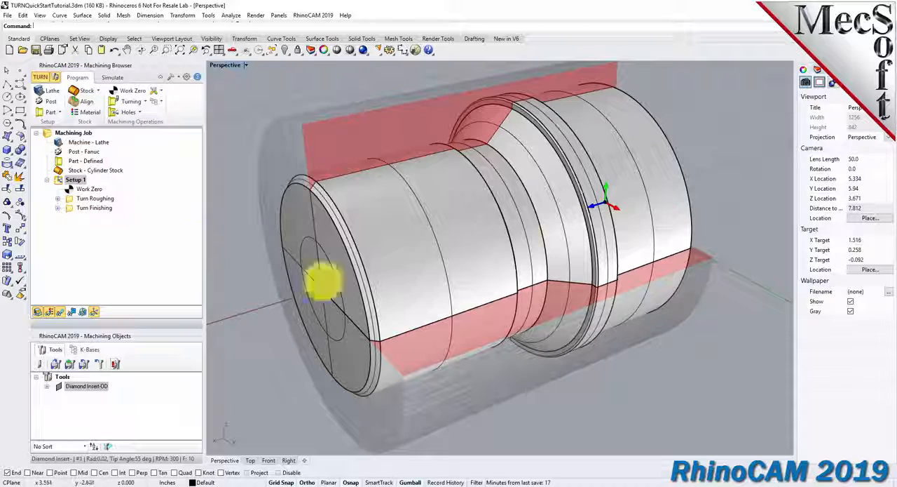
pyautogui.scroll(-2, 487, 240)
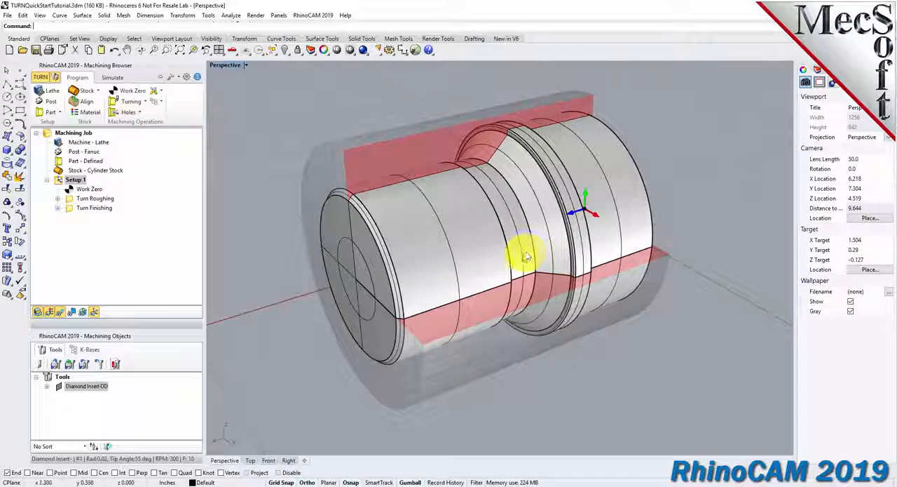
pyautogui.moveTo(457, 266); pyautogui.dragTo(423, 258, button='right')
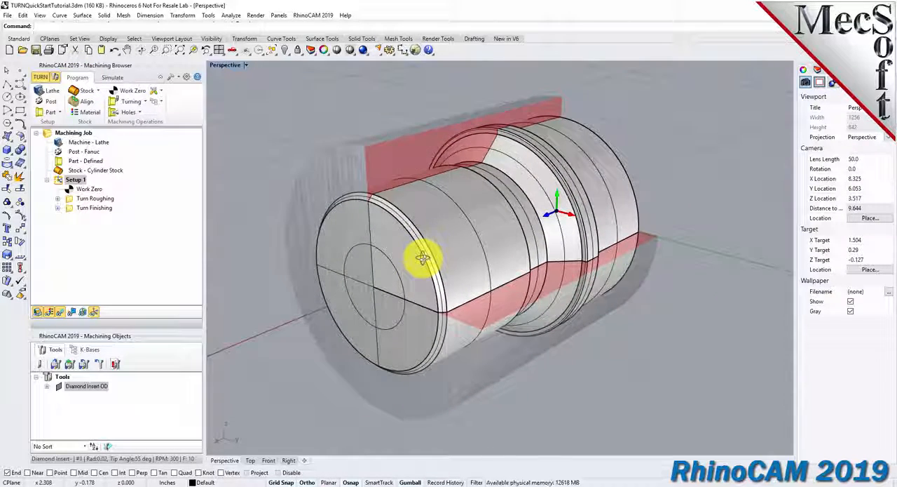
# Review the machining information for Setup 1, checking the Turn Roughing and Turn Finishing entries, and close it.
pyautogui.rightClick(78, 182)
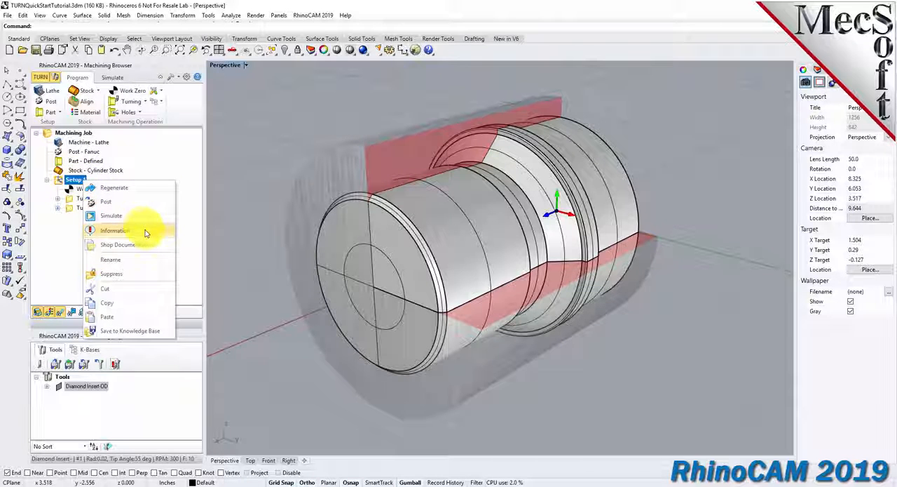
pyautogui.click(146, 233)
pyautogui.moveTo(120, 12); pyautogui.dragTo(256, 141)
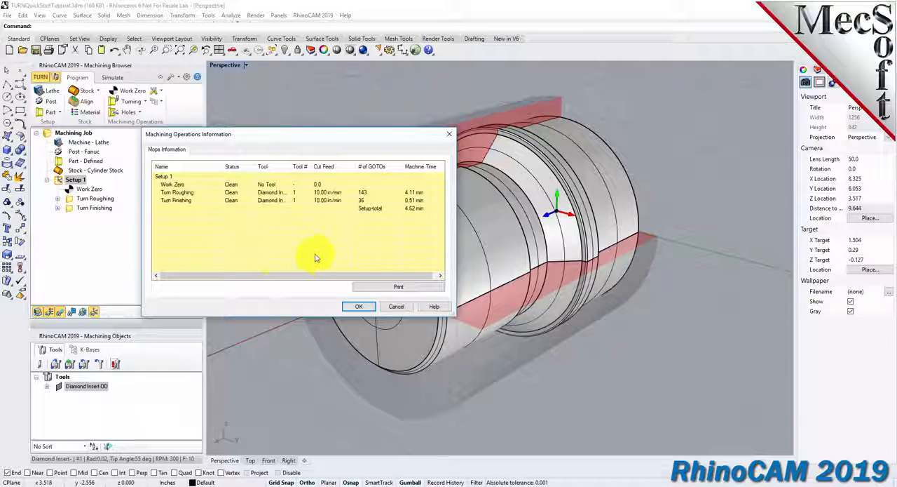
pyautogui.click(183, 194)
pyautogui.click(184, 202)
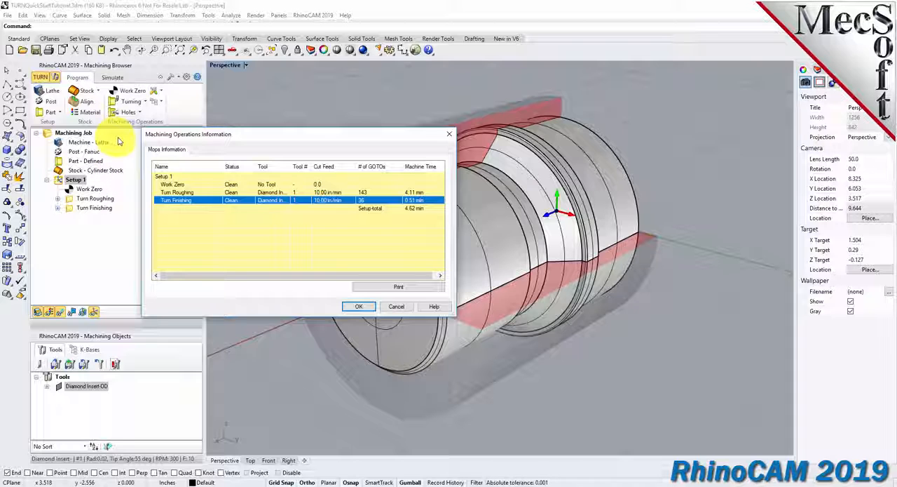
pyautogui.click(357, 306)
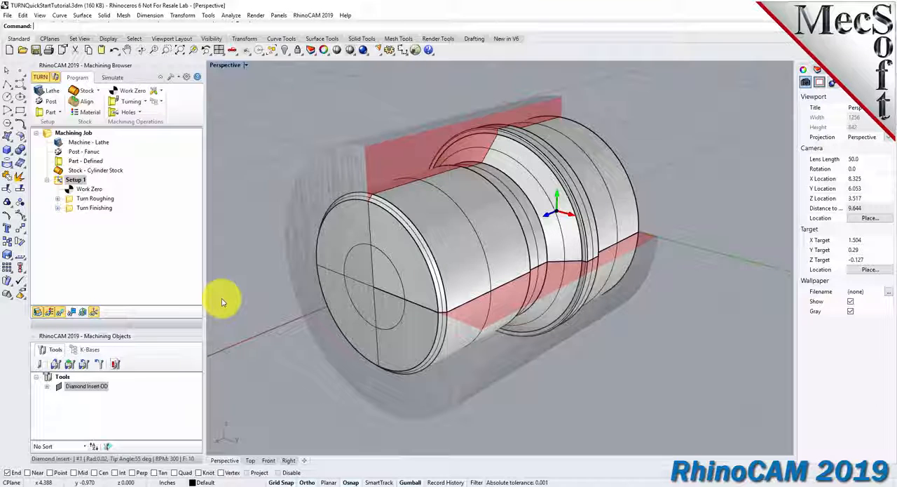
# Generate shop documentation for Setup 1 with the Template1 output template, saved as TURNQuickStartTutorial.htm in the QuickStart folder.
pyautogui.rightClick(58, 181)
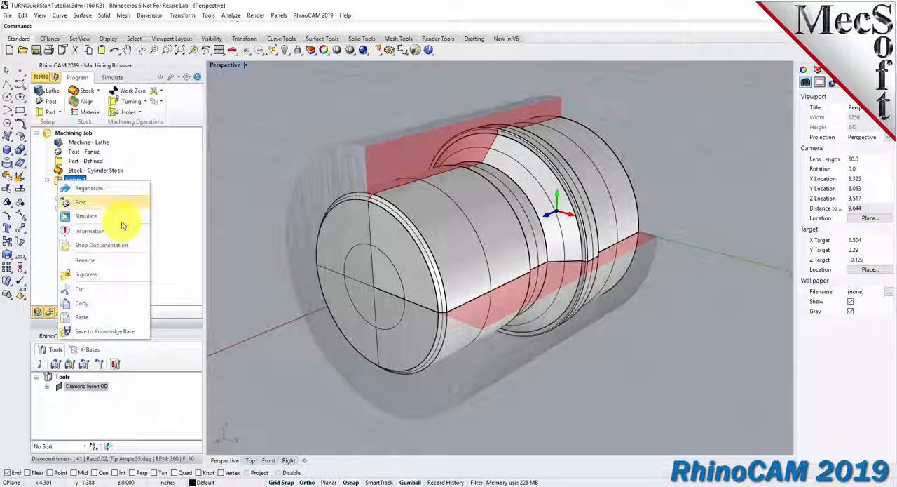
pyautogui.click(138, 250)
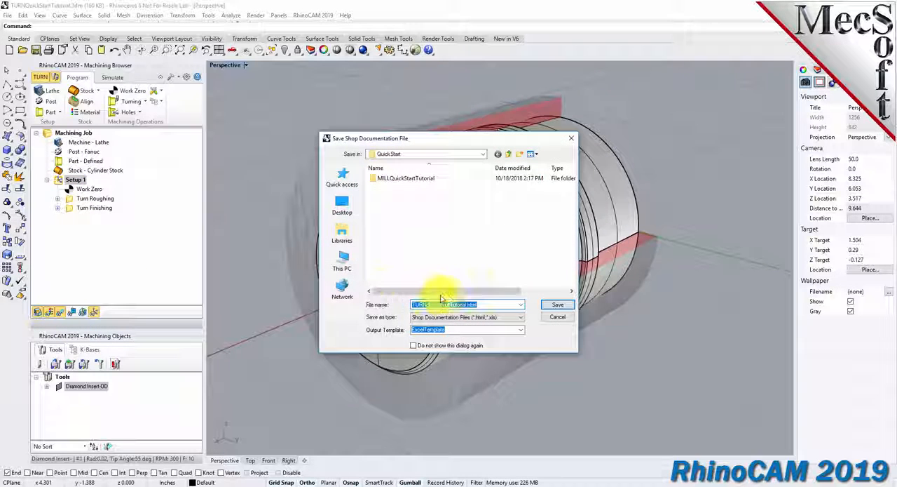
pyautogui.click(520, 329)
pyautogui.click(438, 345)
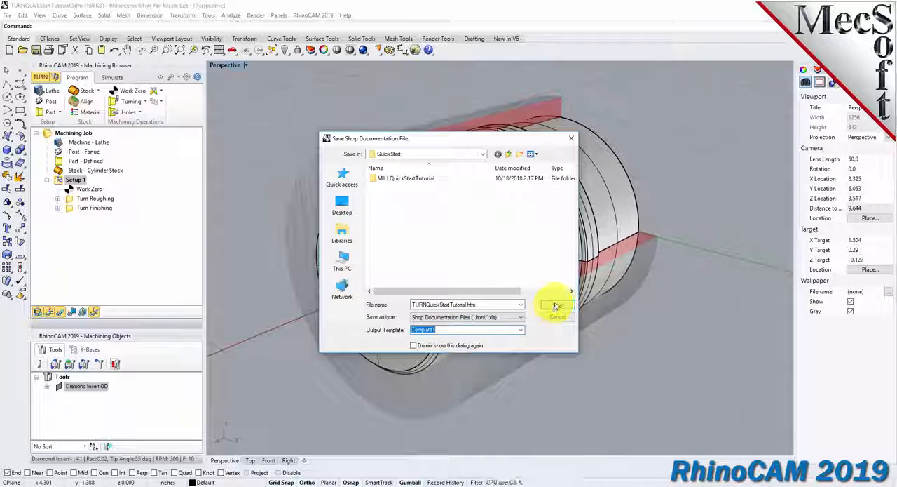
pyautogui.click(557, 304)
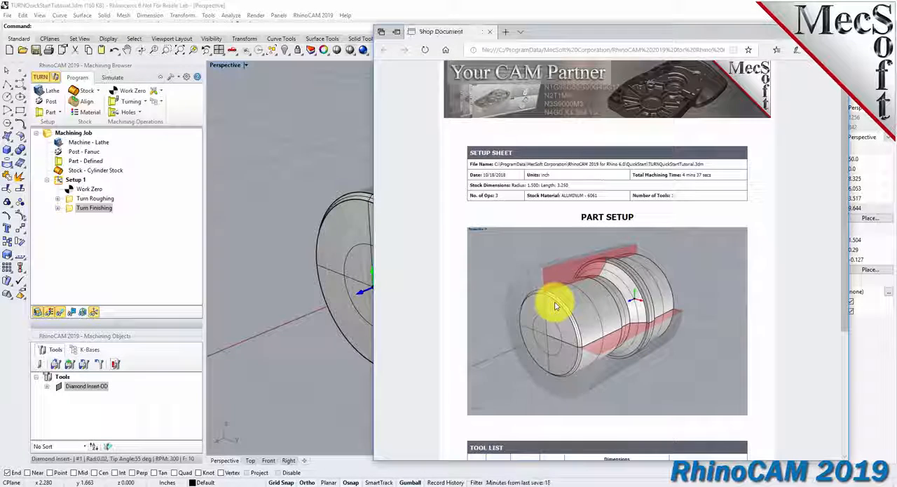
# Examine the shop document's setup sheet with the stock dimensions, the tool list and the machine operations list.
pyautogui.scroll(-1, 848, 170)
pyautogui.moveTo(848, 171); pyautogui.dragTo(849, 121)
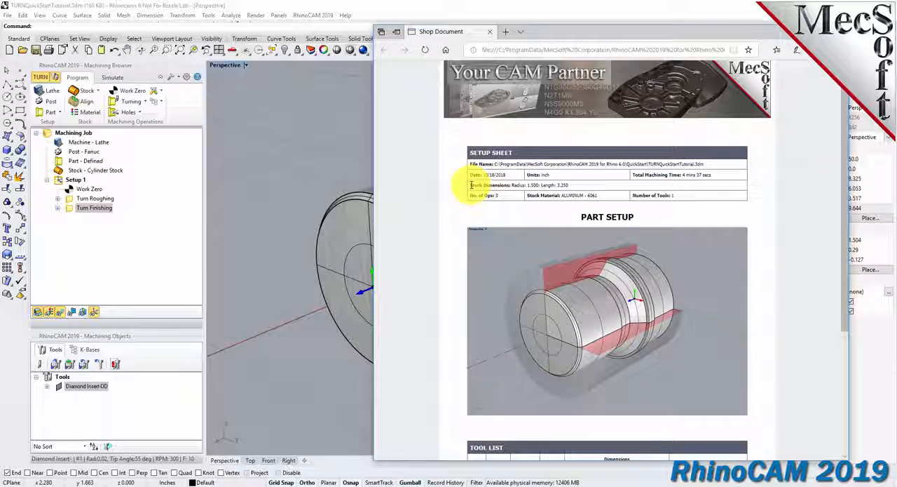
pyautogui.moveTo(471, 186); pyautogui.dragTo(573, 184)
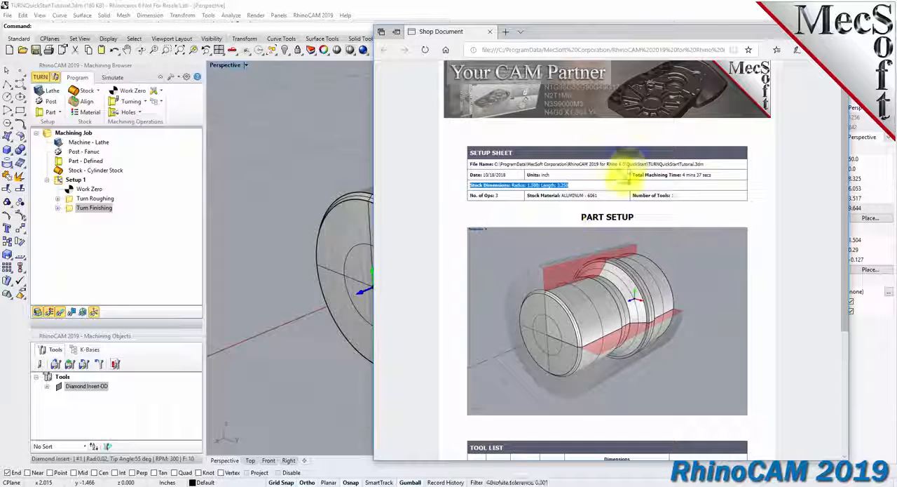
pyautogui.scroll(-5, 626, 173)
pyautogui.moveTo(505, 265); pyautogui.dragTo(467, 263)
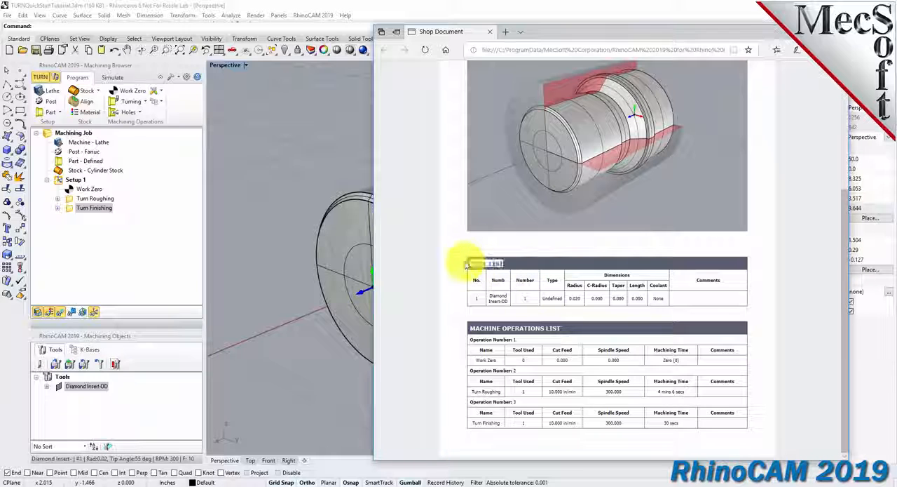
pyautogui.moveTo(469, 328); pyautogui.dragTo(575, 326)
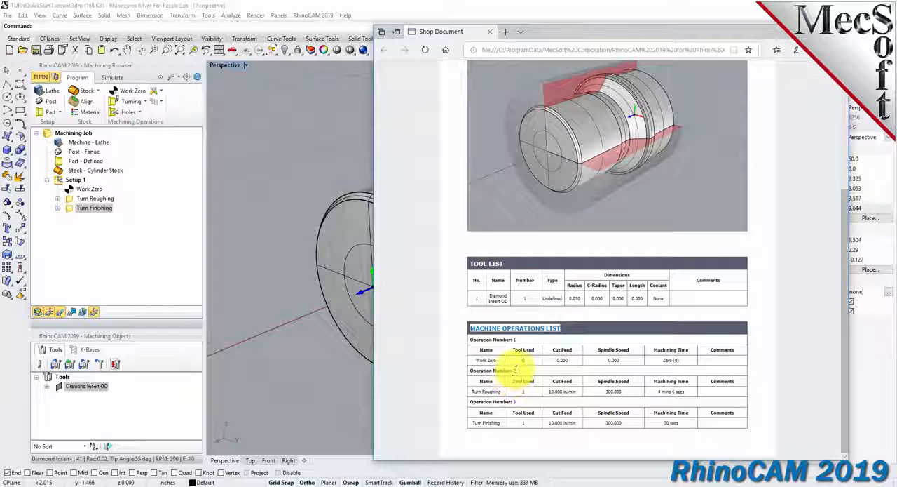
pyautogui.moveTo(498, 360); pyautogui.dragTo(481, 369)
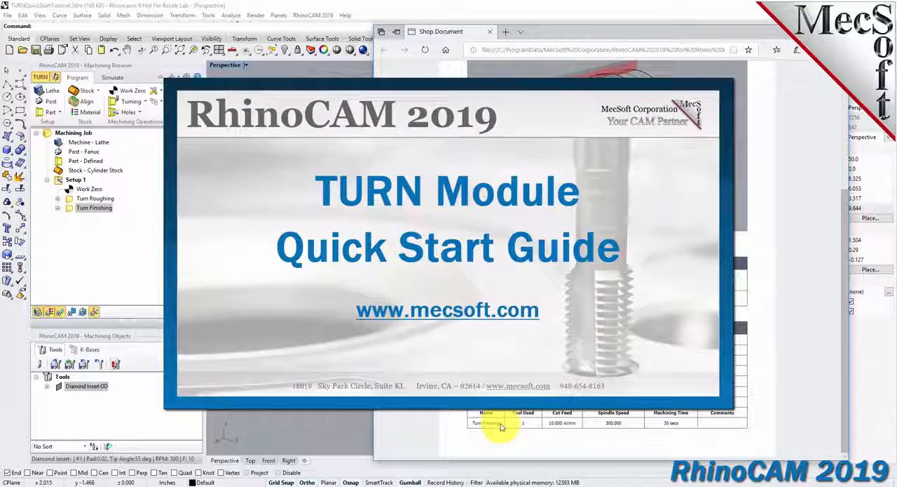
pyautogui.moveTo(502, 425); pyautogui.dragTo(474, 422)
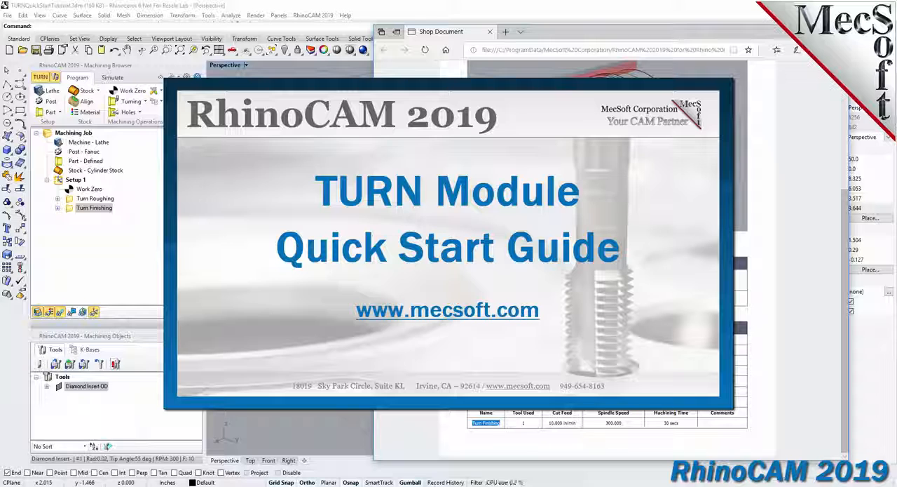